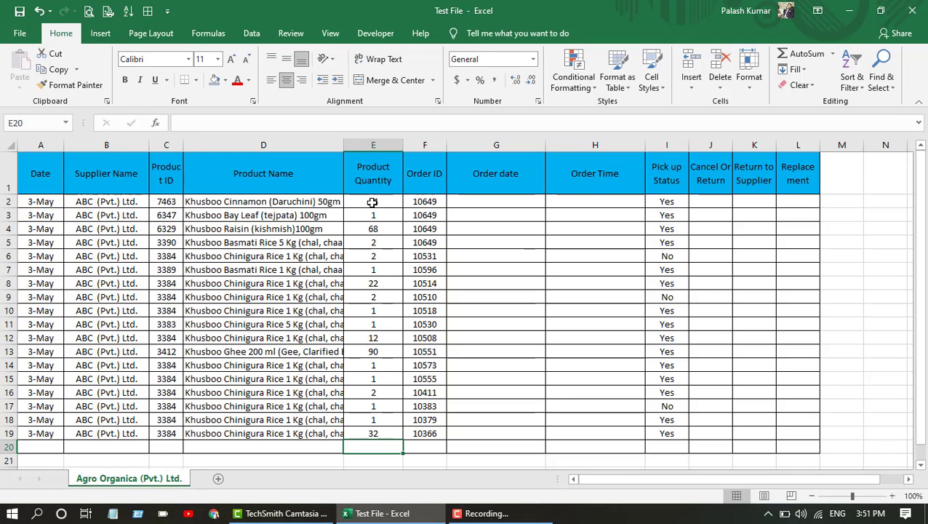
Step: Total the Product Quantity values in E2:E19 with a SUM formula in cell E20 and view that formula
drag(371, 201, 375, 443)
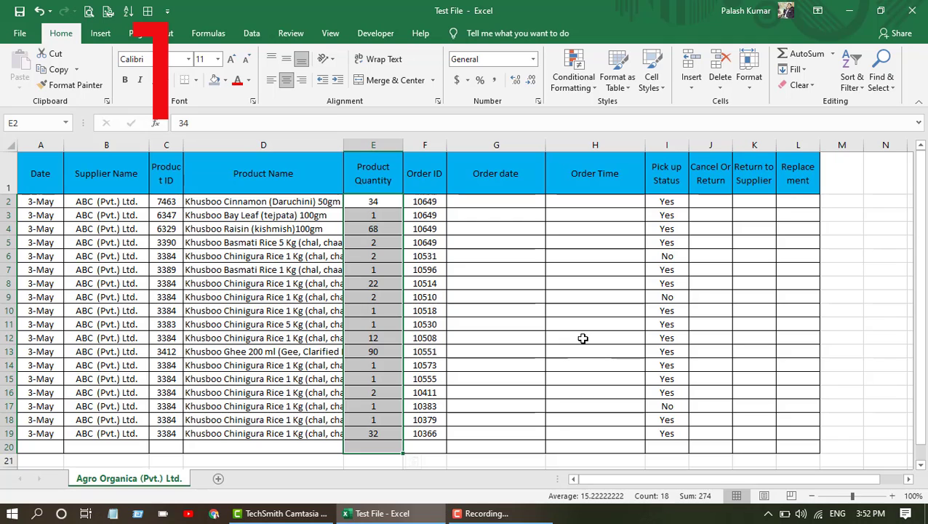
key(alt)
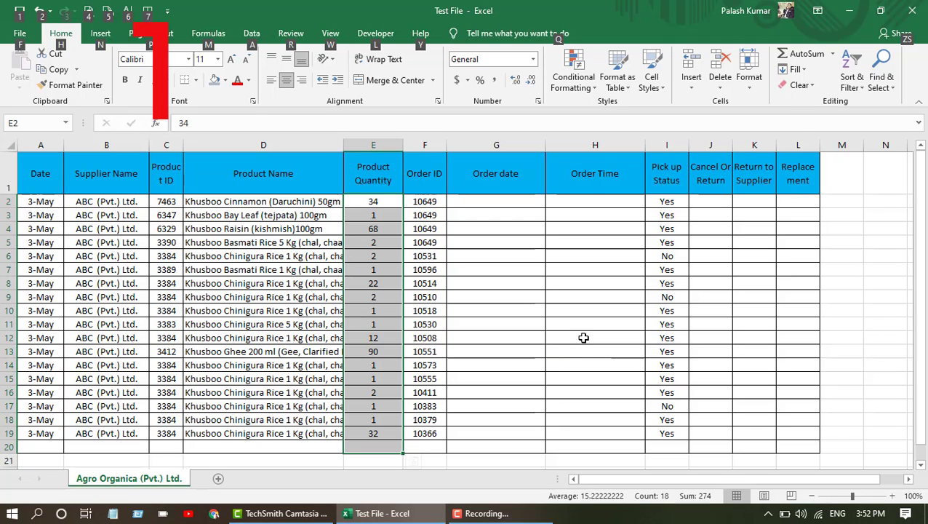
key(alt+=)
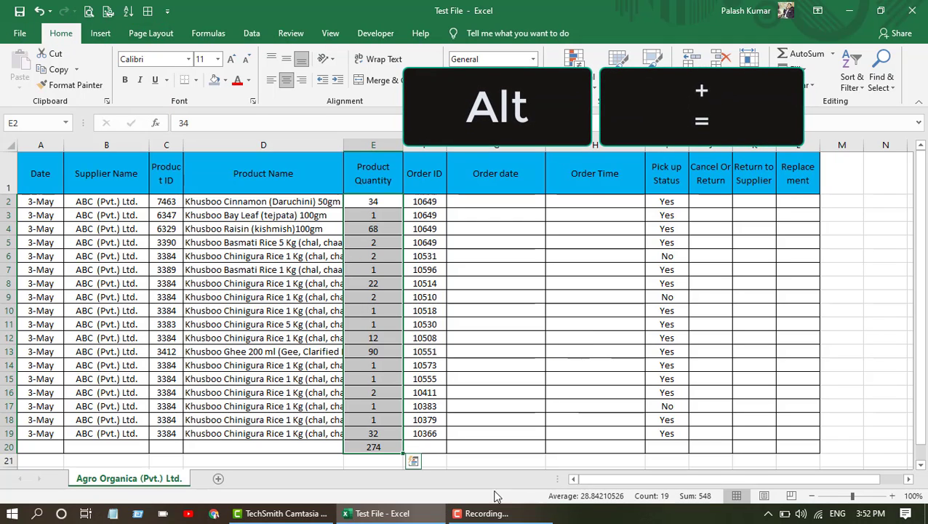
click(462, 451)
click(381, 451)
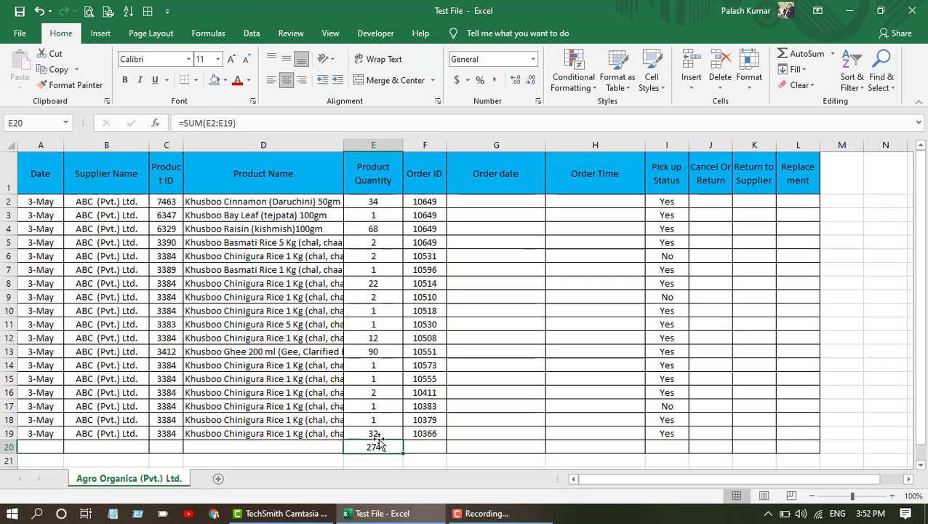
Step: Use AutoSum on the selected quantities E2:E19 to place their total in E20
drag(393, 202, 394, 429)
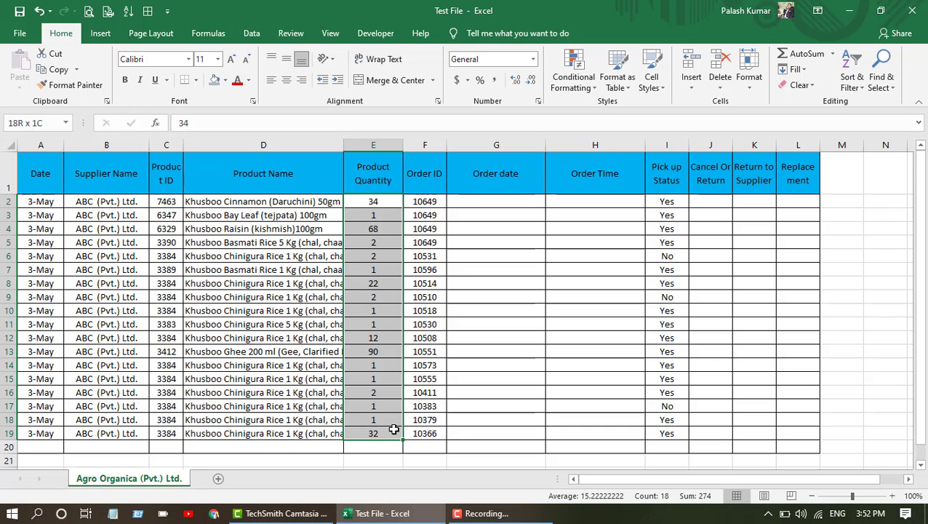
drag(394, 430, 393, 431)
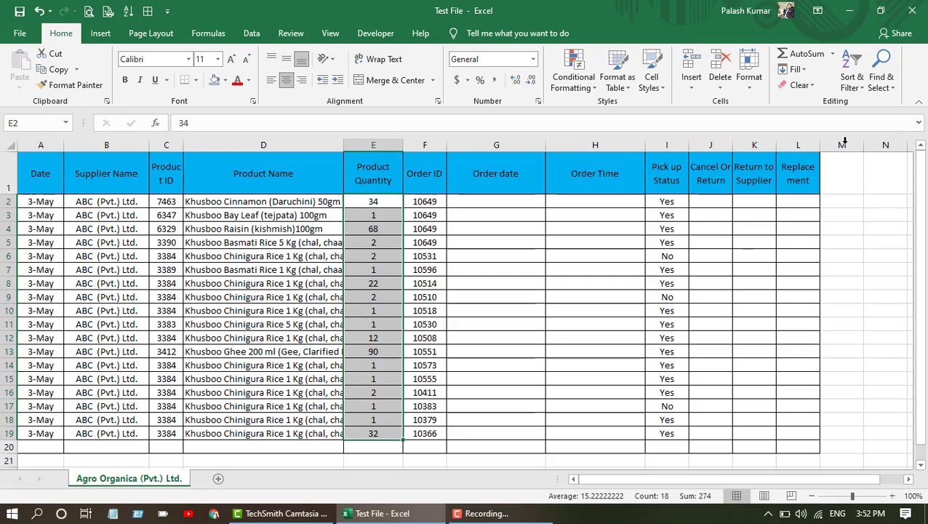
click(811, 58)
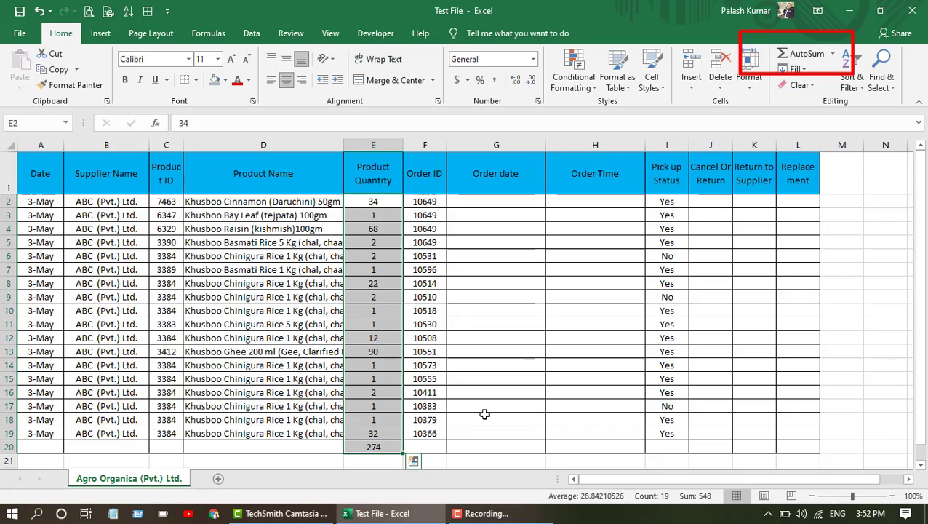
click(372, 447)
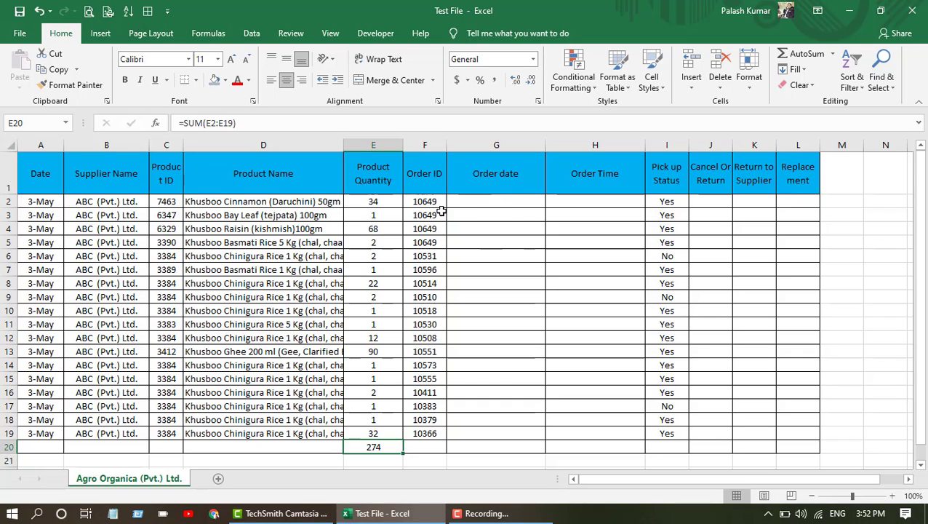
Step: Insert the current date, 12/29/2020, in Order date cells G2 and G3
click(502, 203)
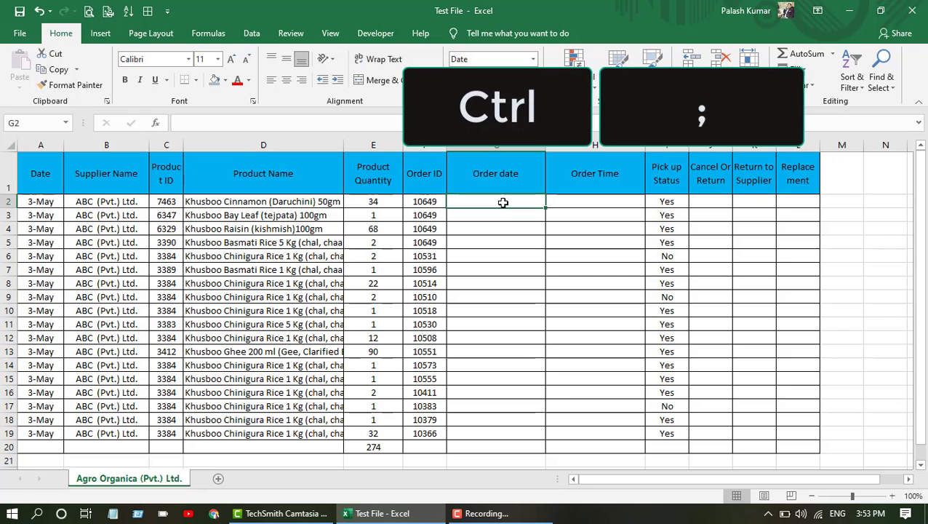
key(ctrl+semicolon)
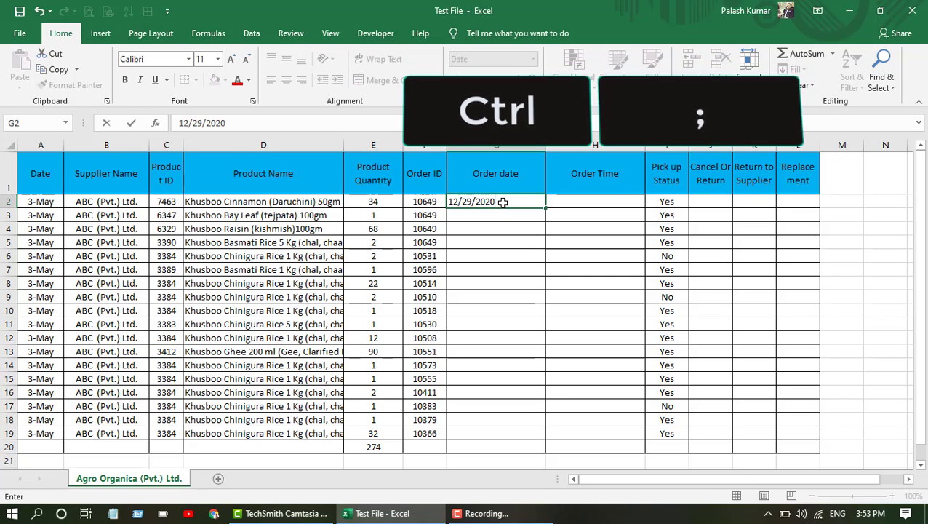
key(Return)
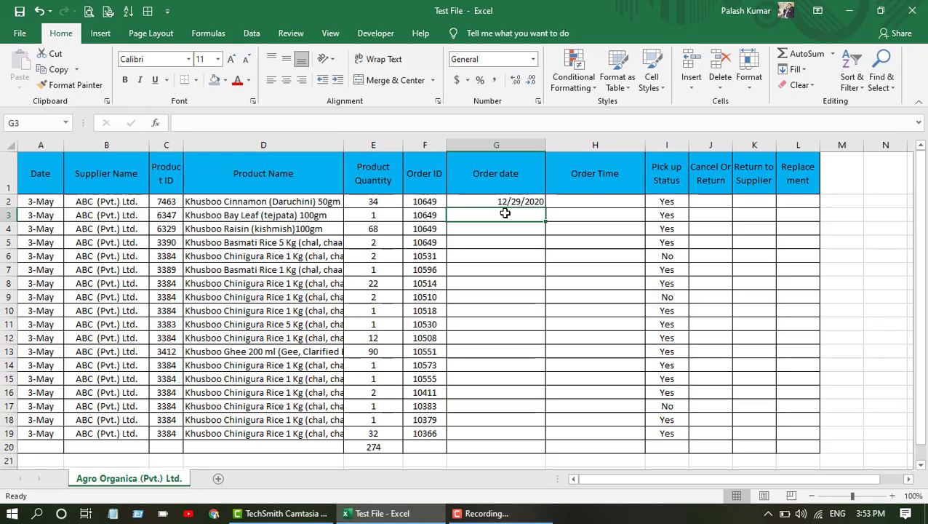
key(ctrl+semicolon)
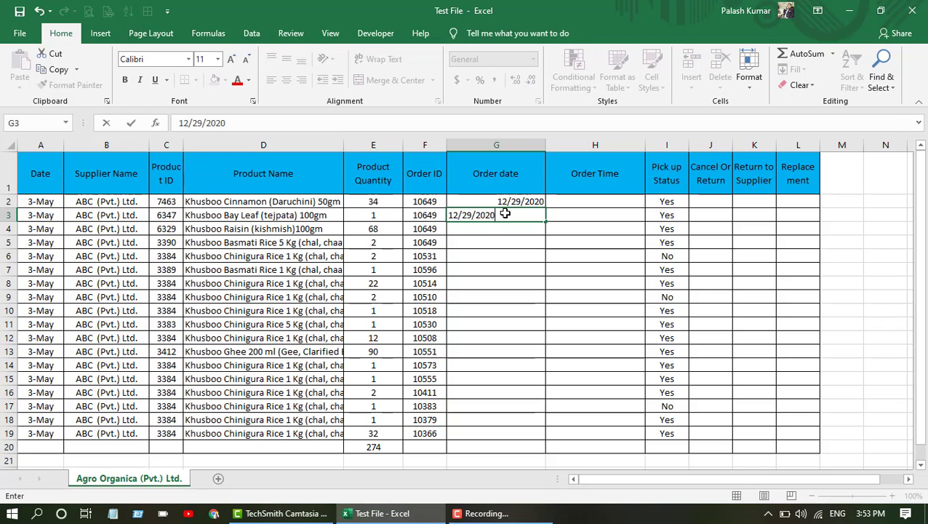
click(498, 241)
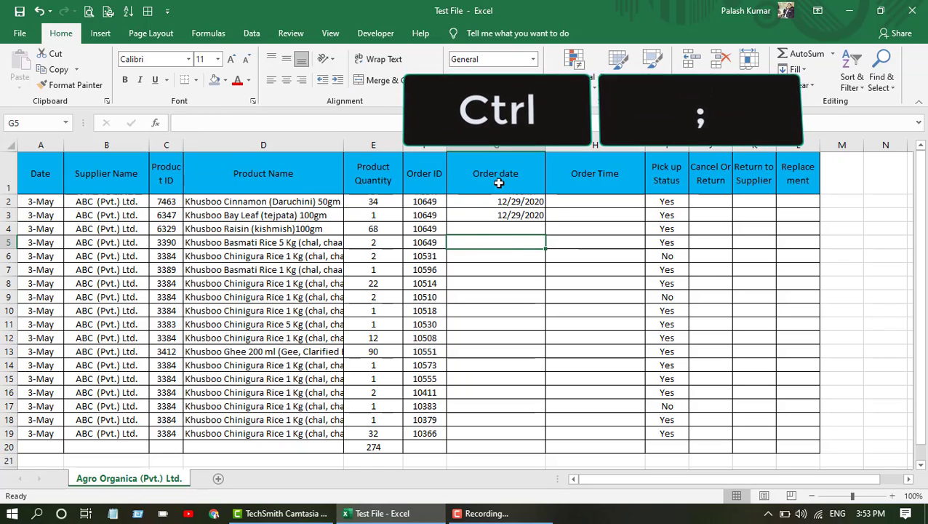
Step: Format the entire Order date column as a Date using the second 14-Mar-12 type
click(505, 144)
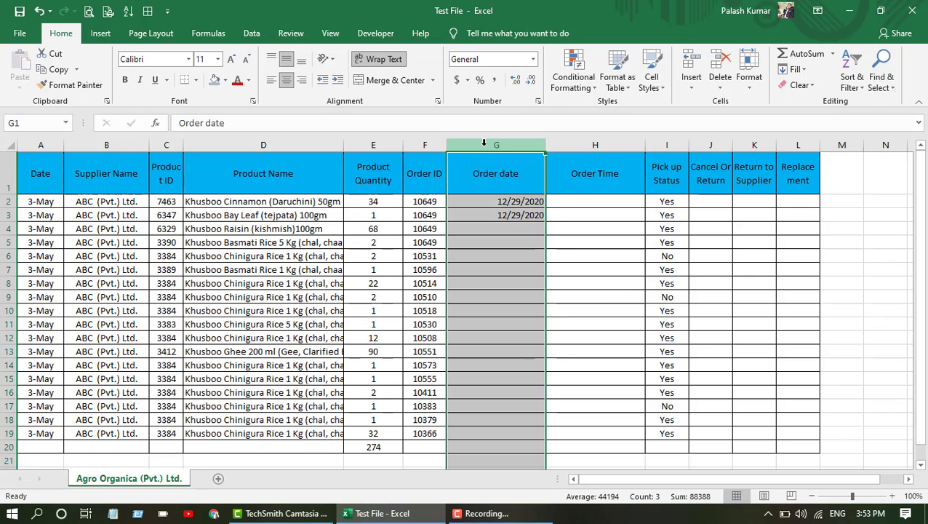
click(539, 101)
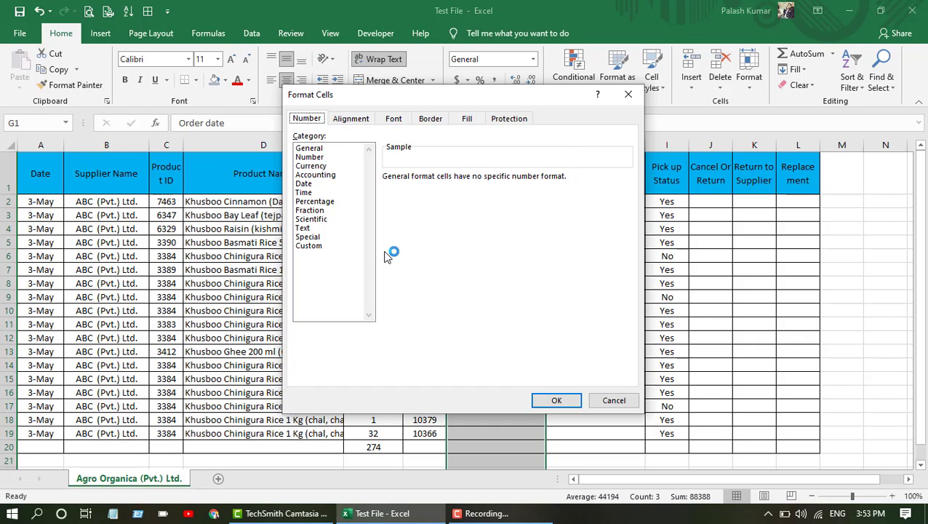
click(305, 185)
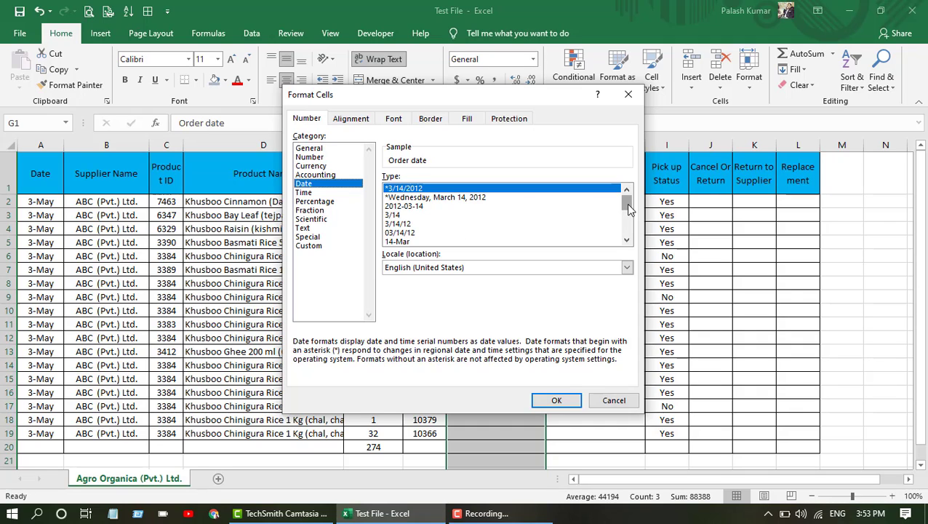
drag(627, 208, 630, 224)
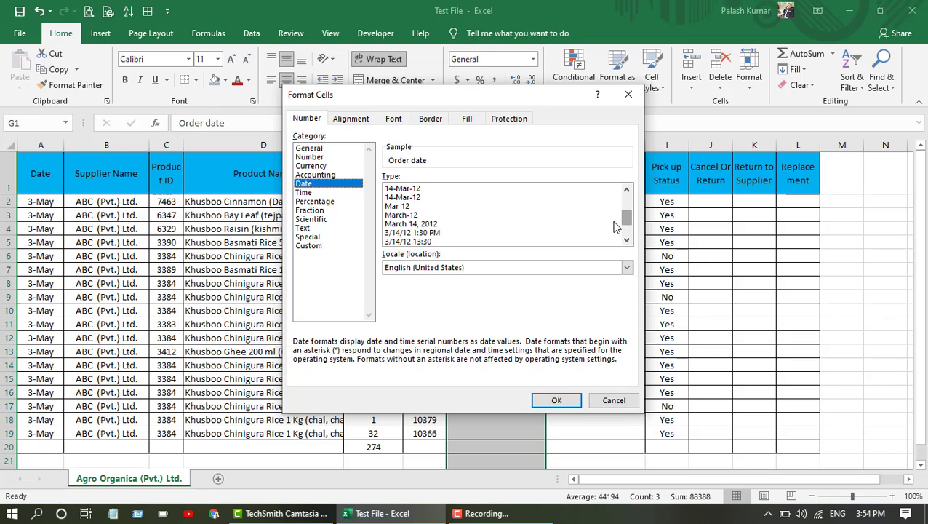
click(412, 197)
drag(484, 96, 741, 53)
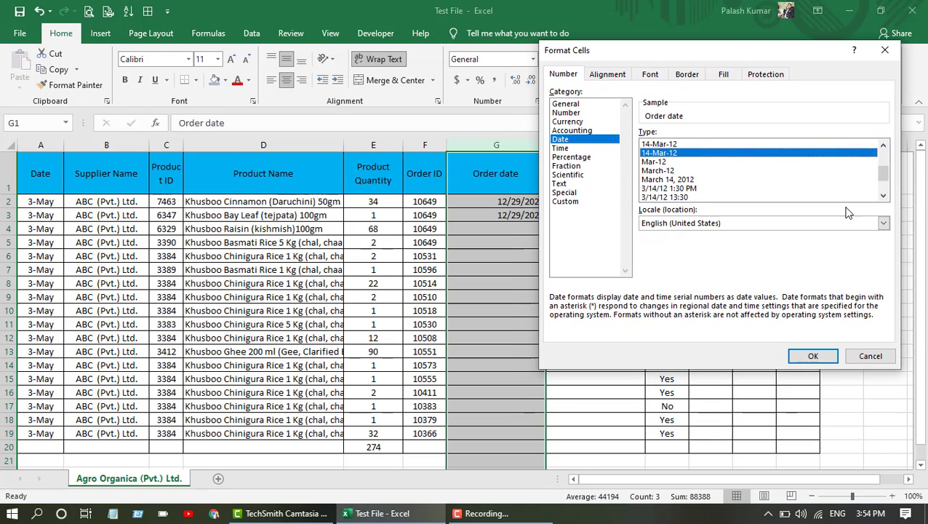
click(820, 356)
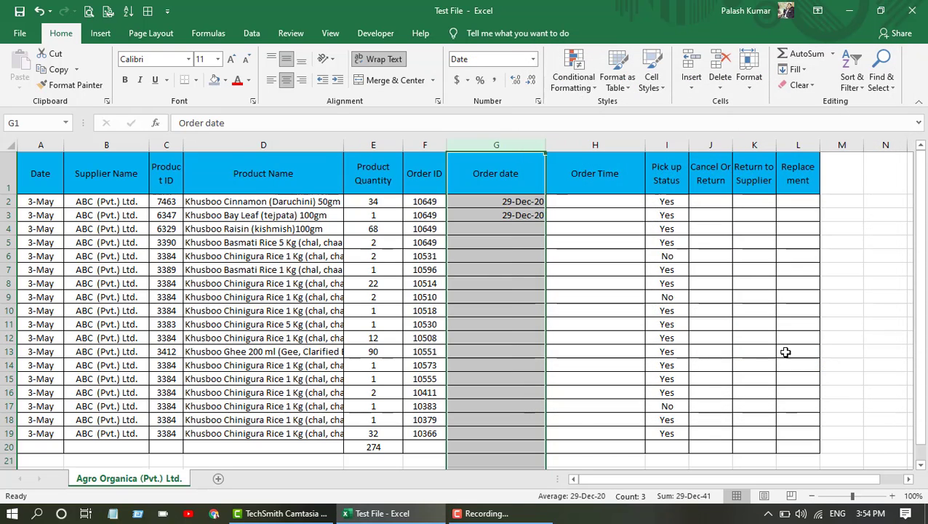
click(511, 202)
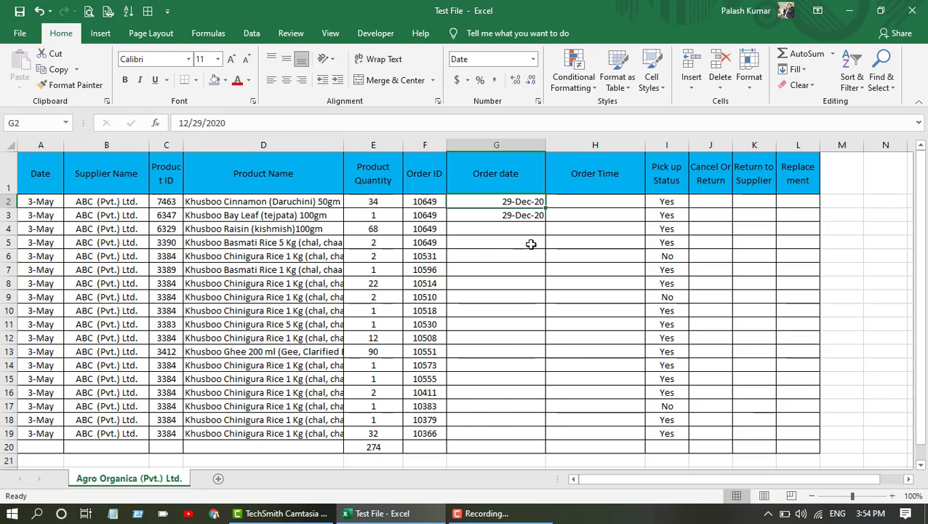
Step: Change the Order date column to the 3/14/12 1:30 PM date type
click(498, 145)
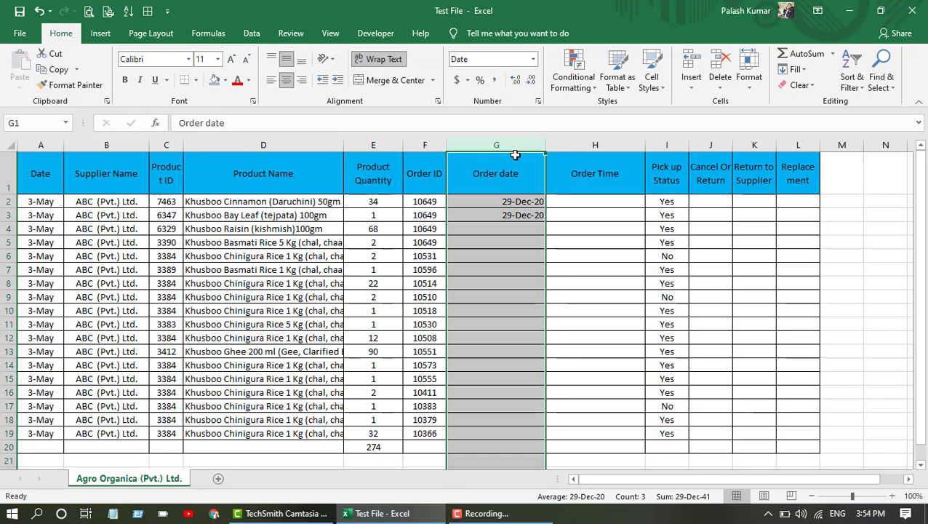
click(539, 103)
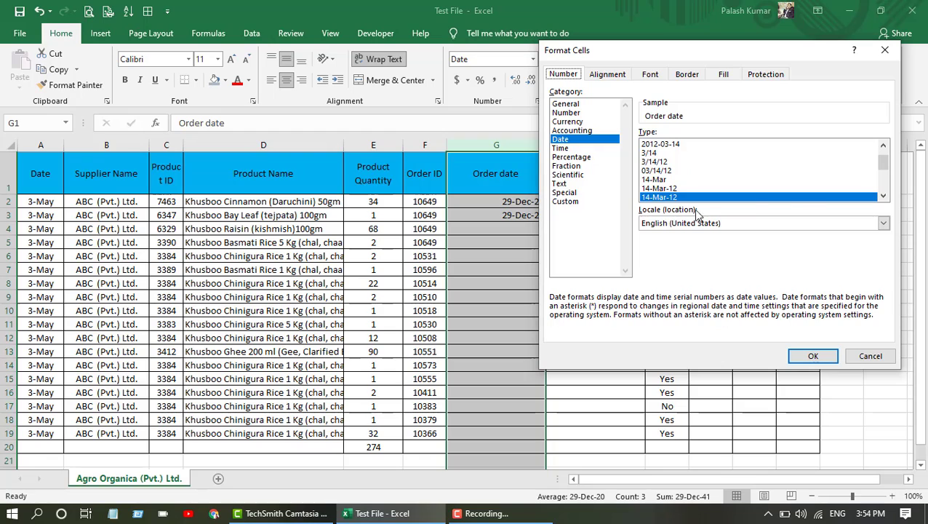
triple_click(884, 196)
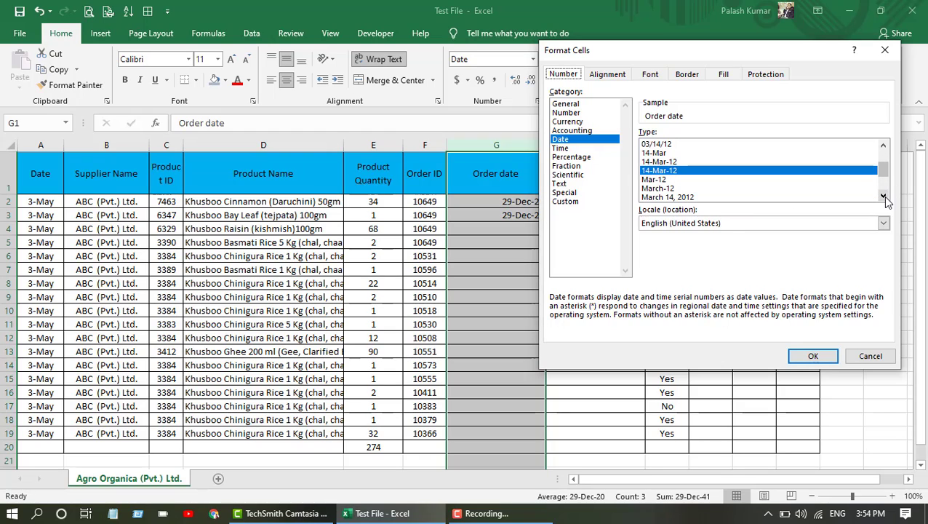
click(883, 196)
click(883, 196)
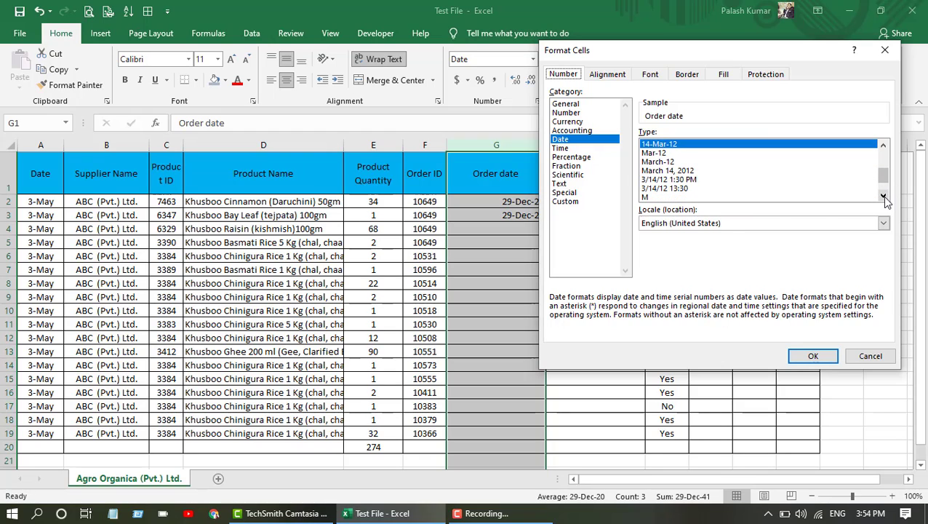
click(685, 180)
click(812, 356)
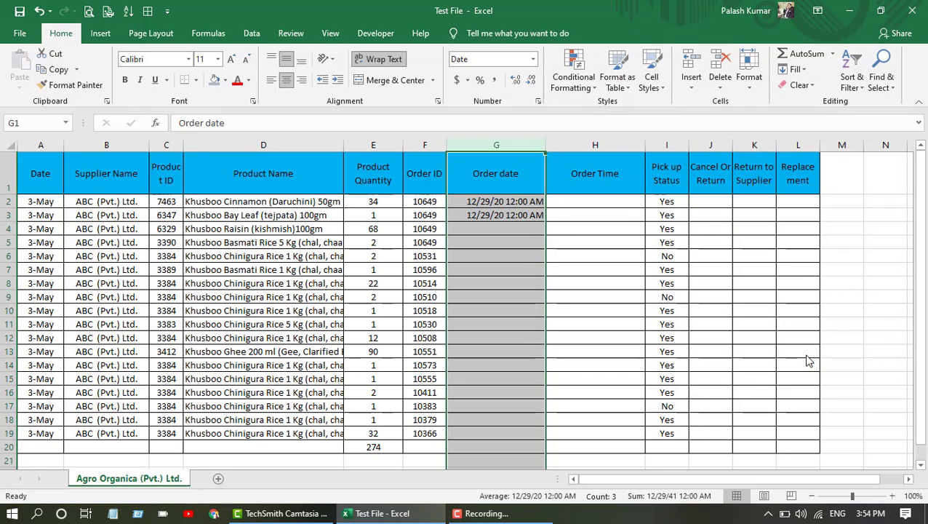
Step: Set the Order date column's format to the second 14-Mar-12 date type and center its contents horizontally
click(539, 101)
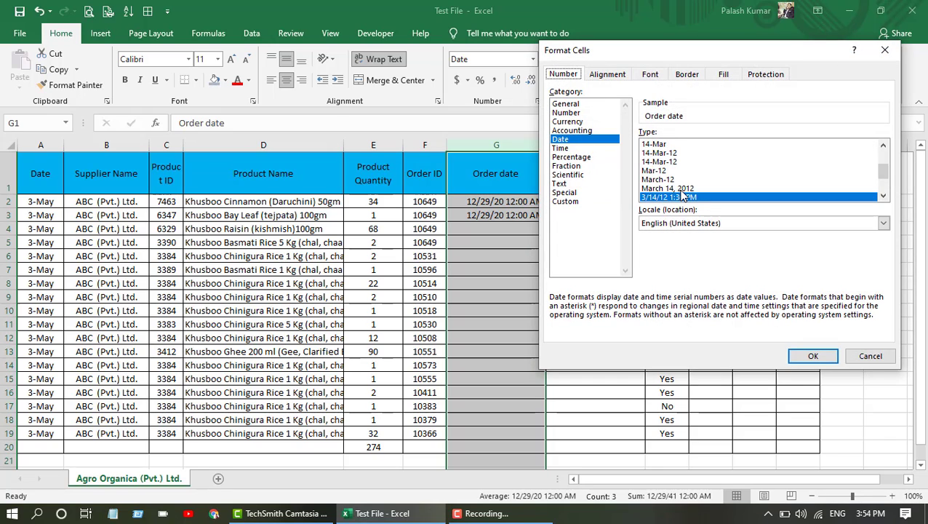
click(673, 161)
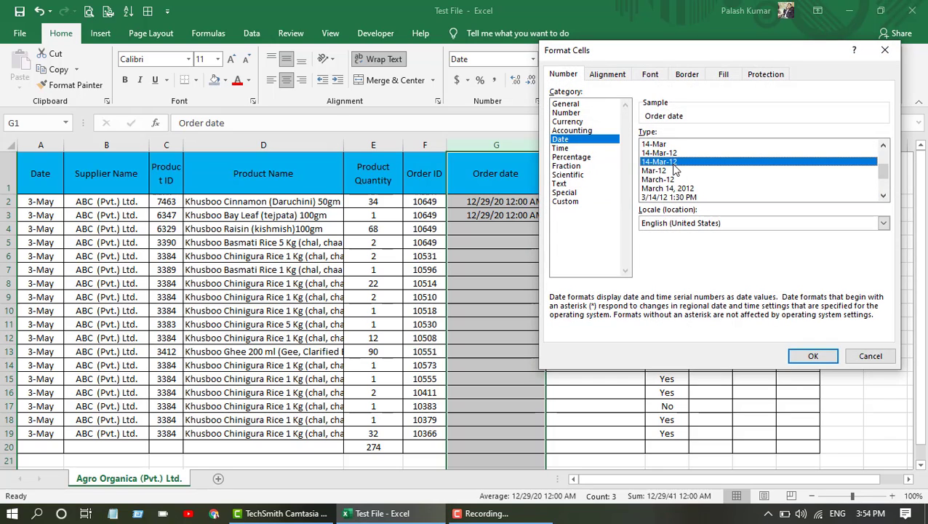
click(812, 356)
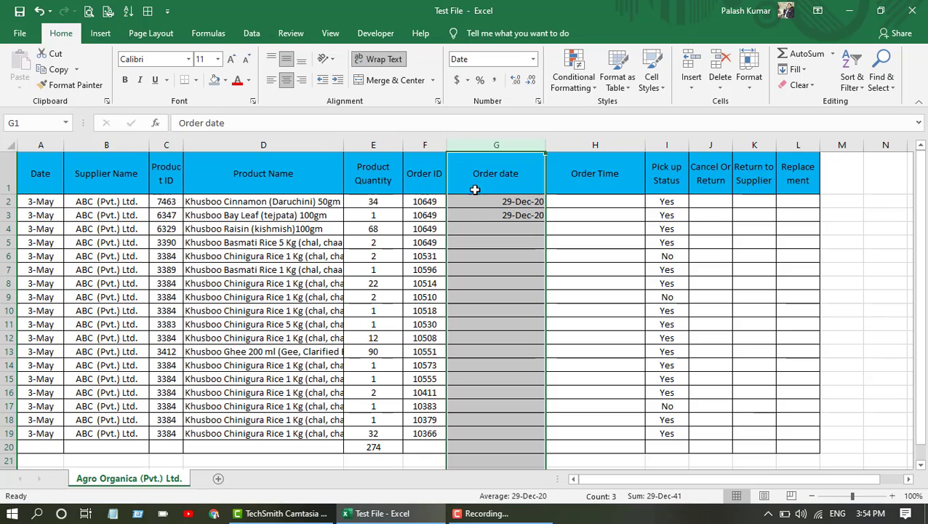
click(288, 81)
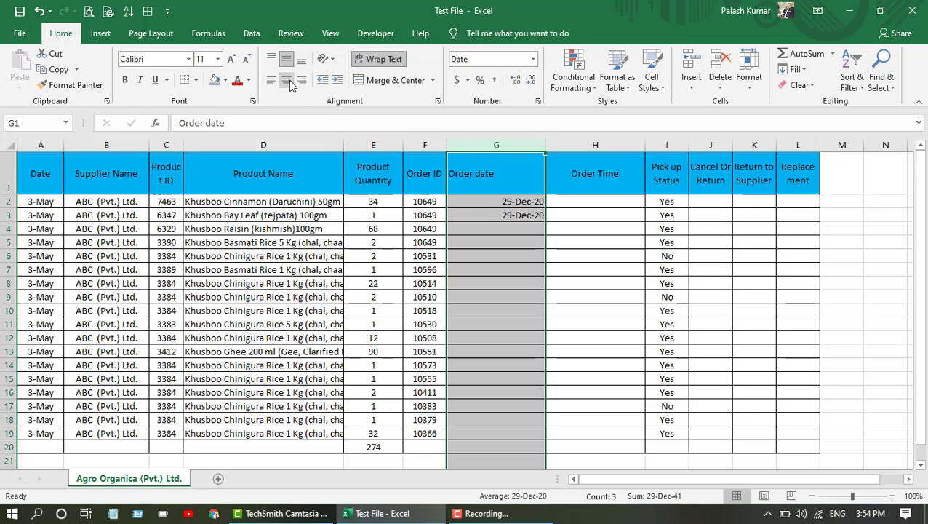
click(289, 81)
Step: Insert the current time in the Order Time column, 3:54 PM in H2 and 3:55 PM in H3
click(571, 204)
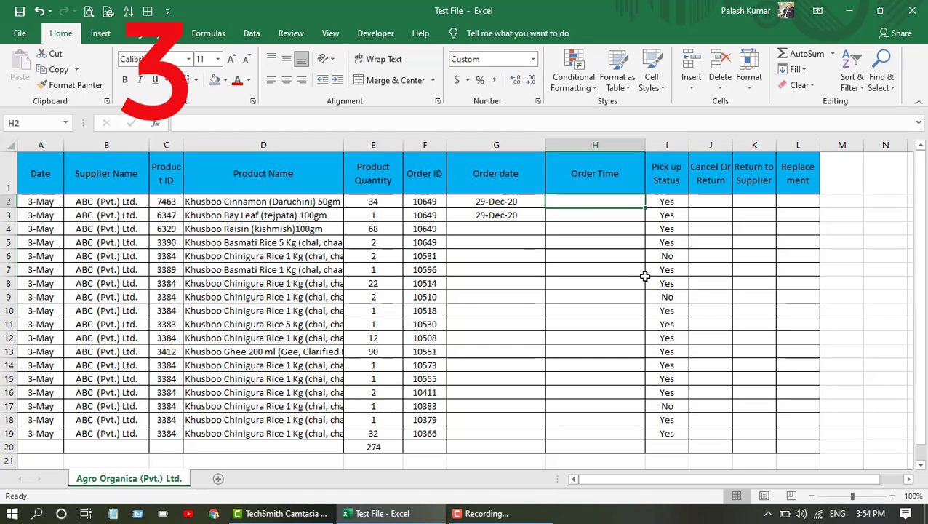
key(ctrl+shift+semicolon)
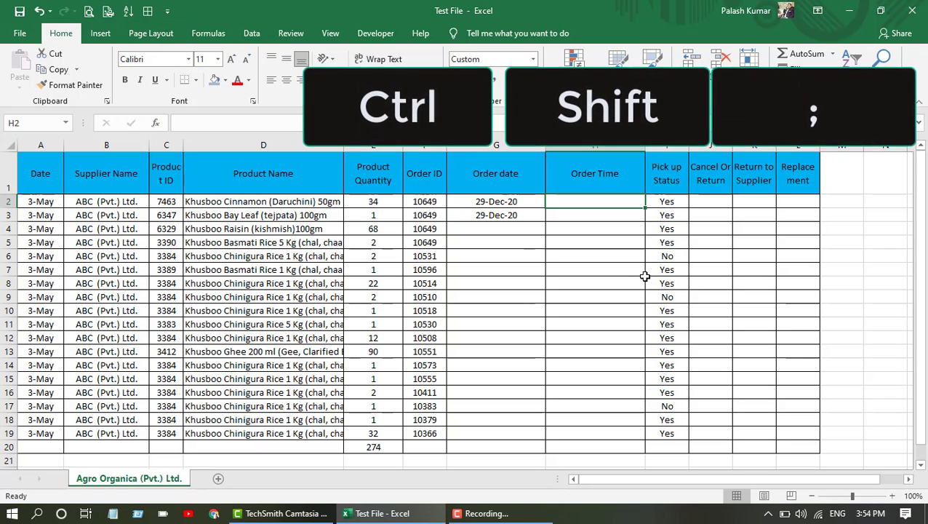
key(ctrl+shift+semicolon)
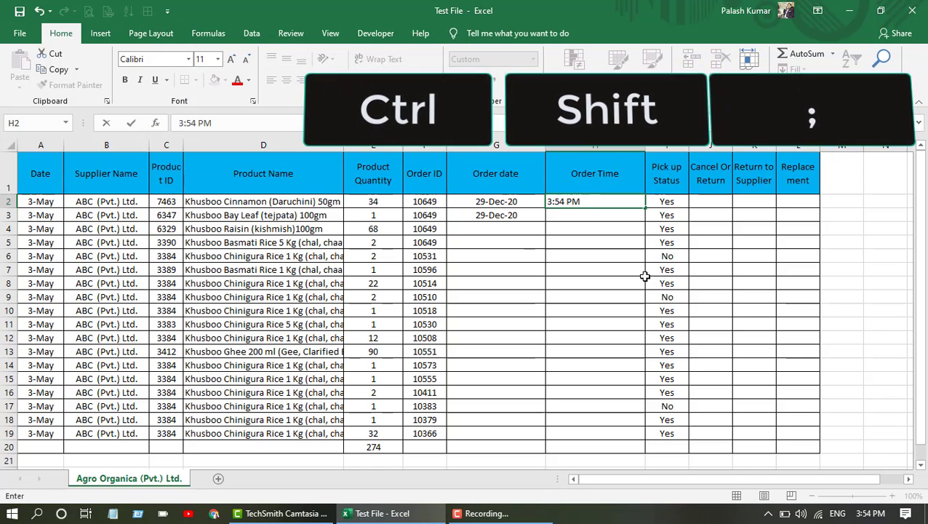
click(596, 218)
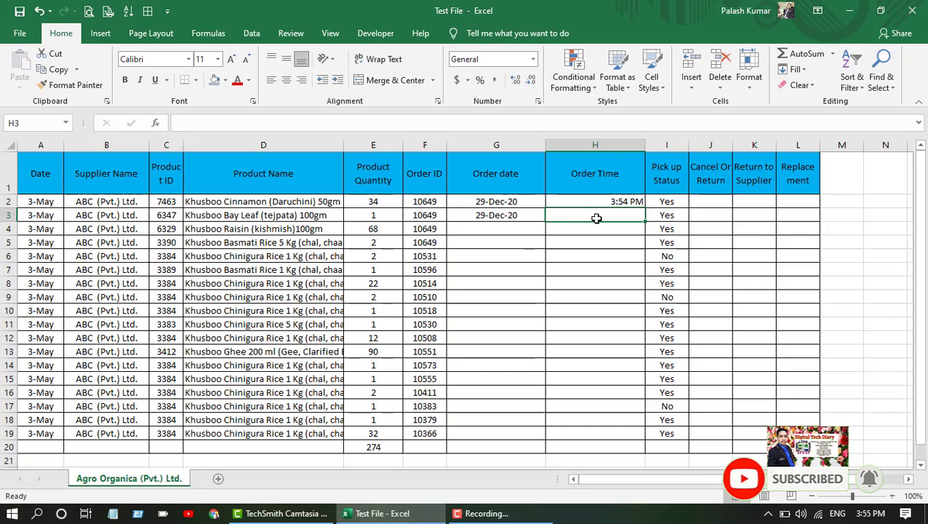
key(ctrl+shift+semicolon)
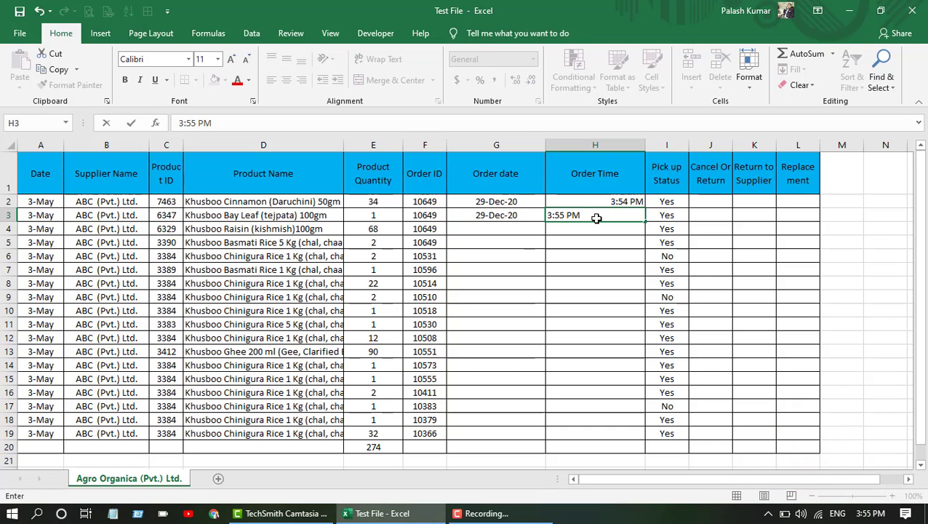
click(604, 230)
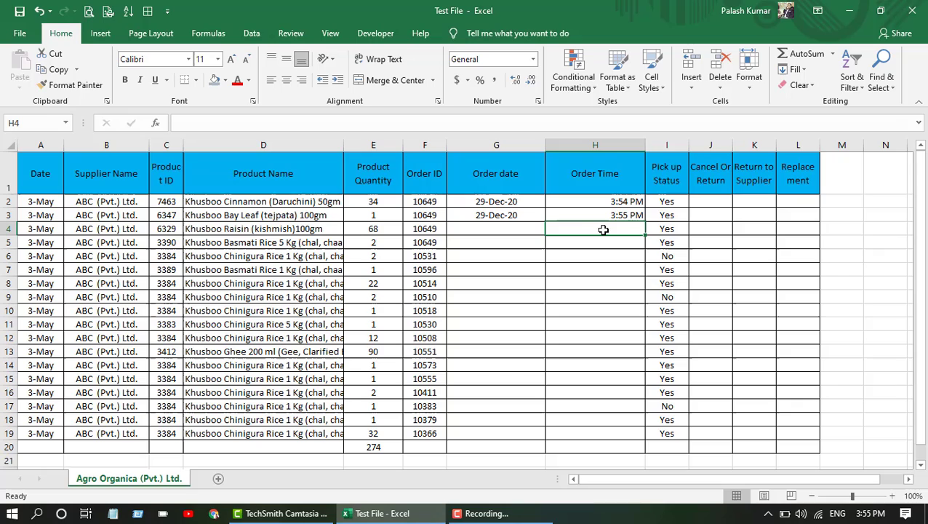
Step: Center the Order Time column horizontally and fill the Order date and Order Time entries down through row 19
click(606, 148)
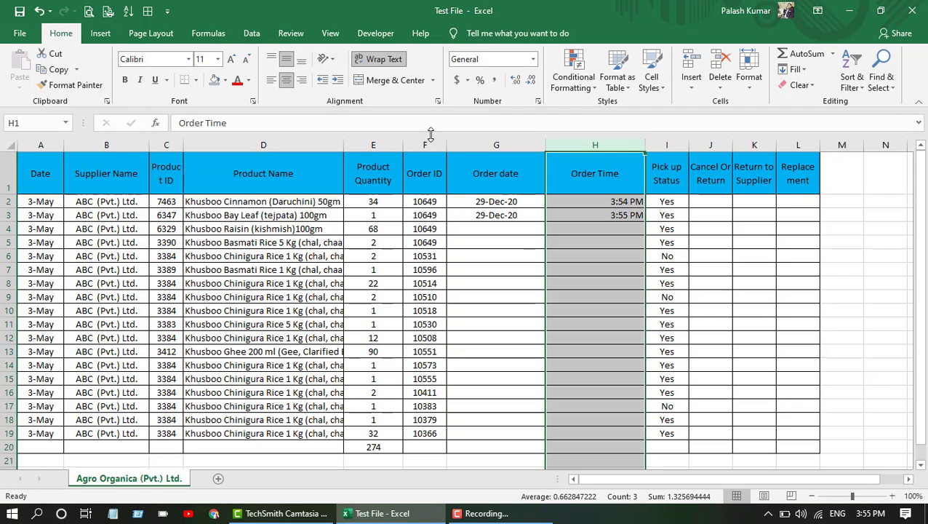
click(286, 80)
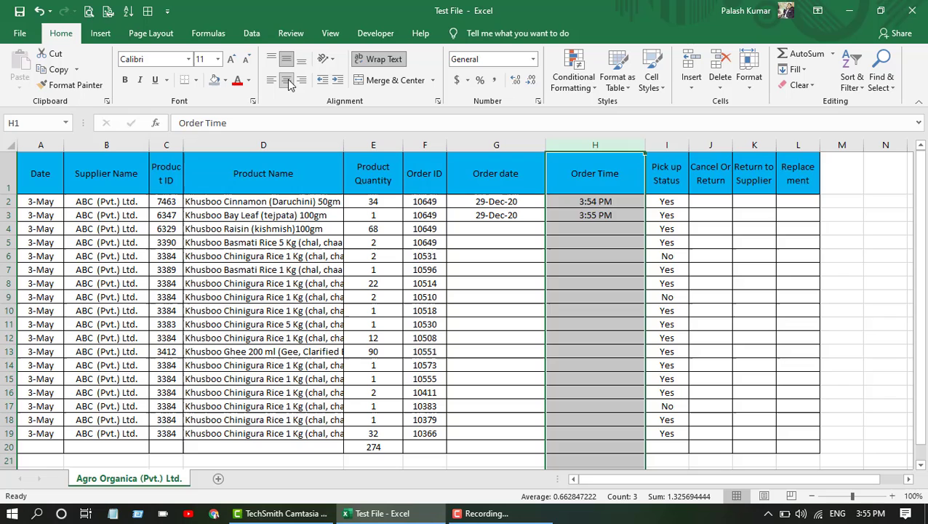
click(504, 228)
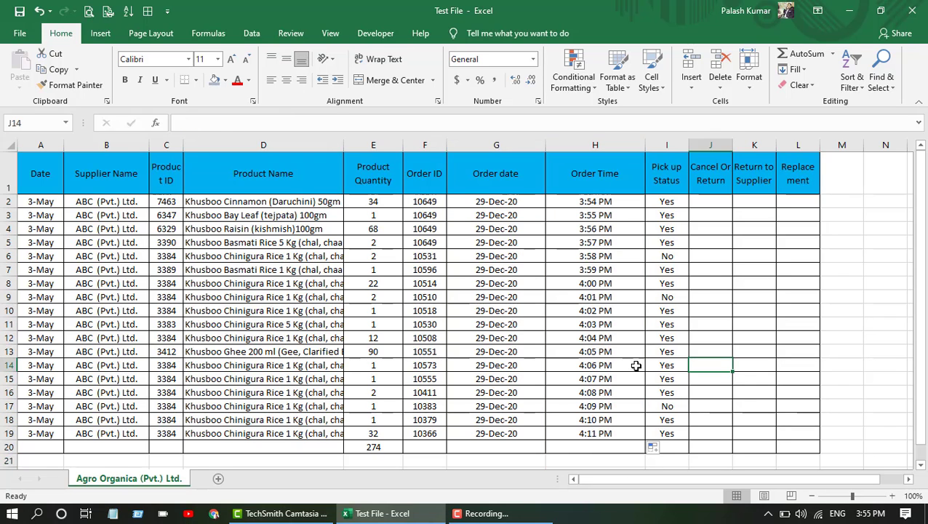
scroll(635, 365, down, 3)
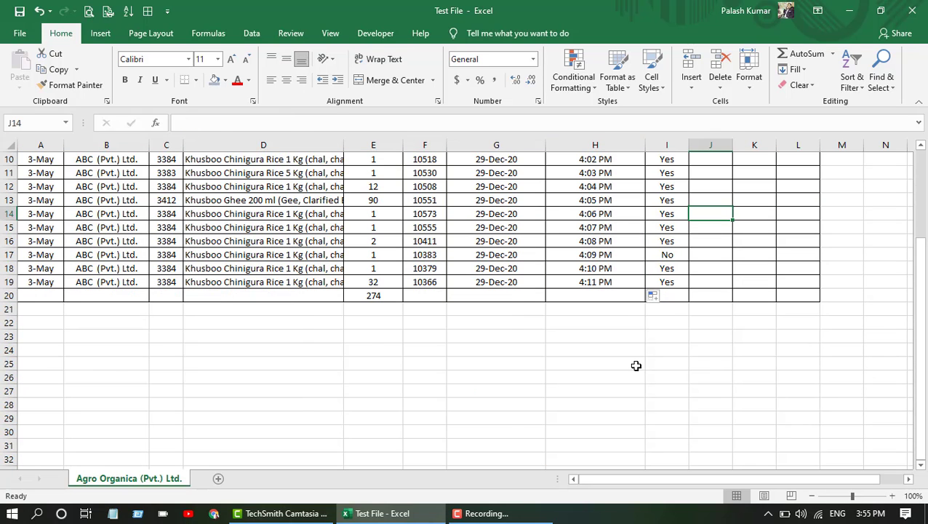
scroll(636, 365, up, 3)
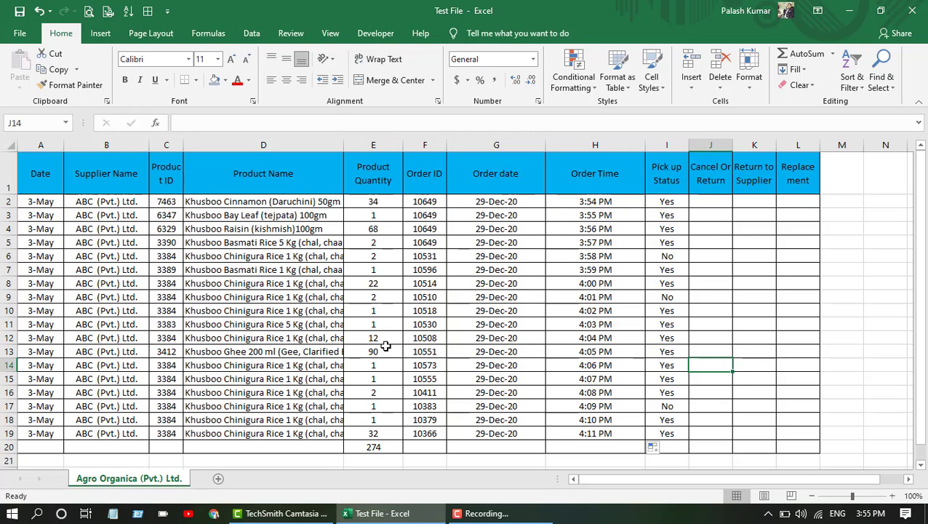
Step: Select the entire Product Quantity column from a cell inside it and fill it with the standard Orange color
click(388, 283)
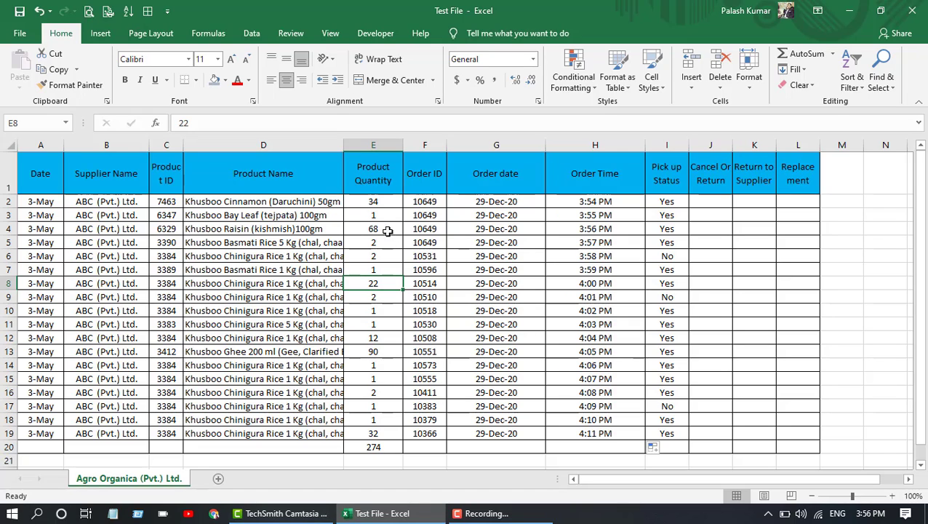
click(377, 351)
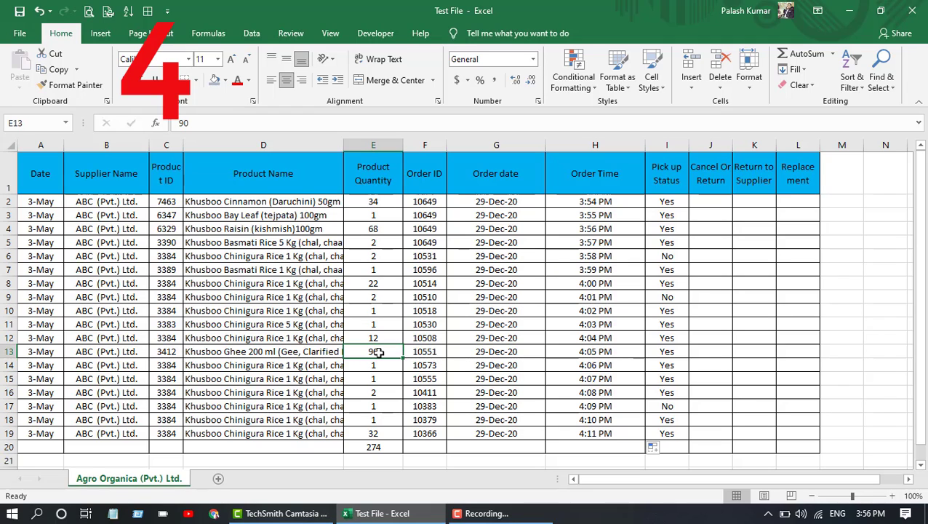
key(ctrl+space)
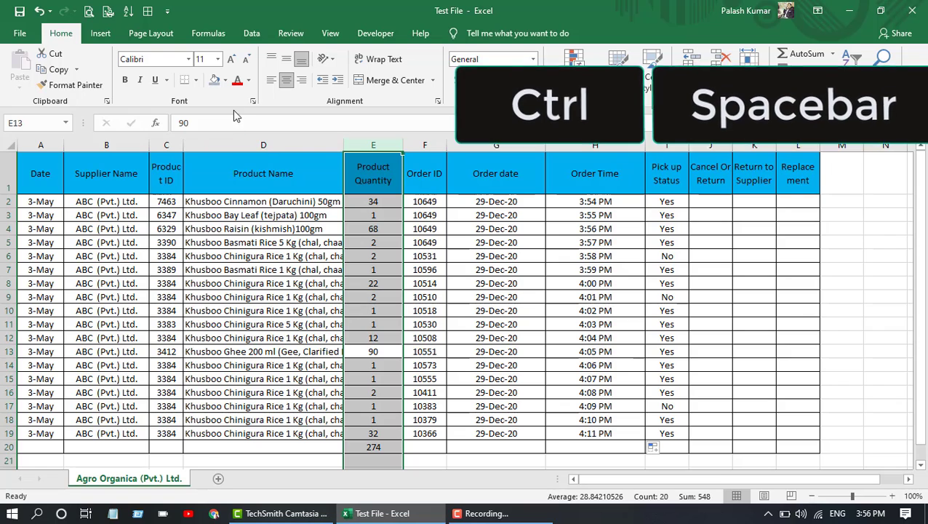
click(225, 82)
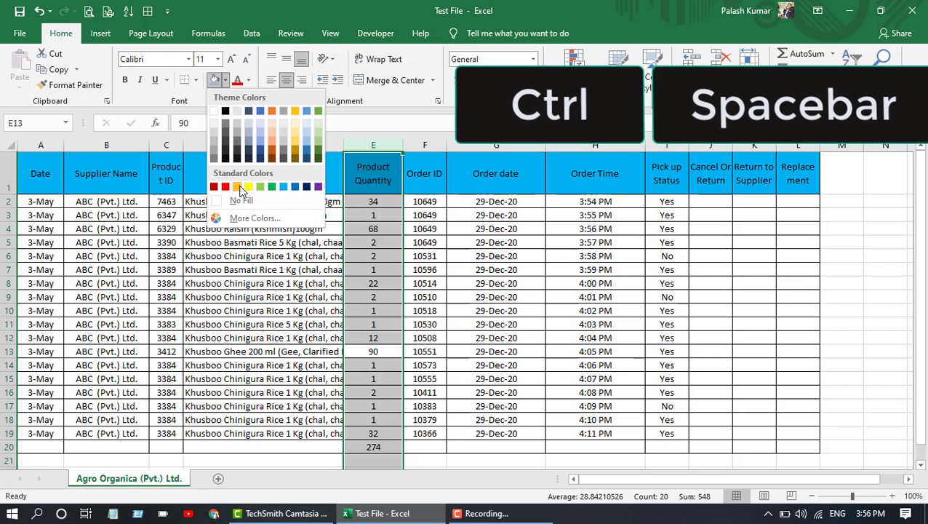
click(237, 173)
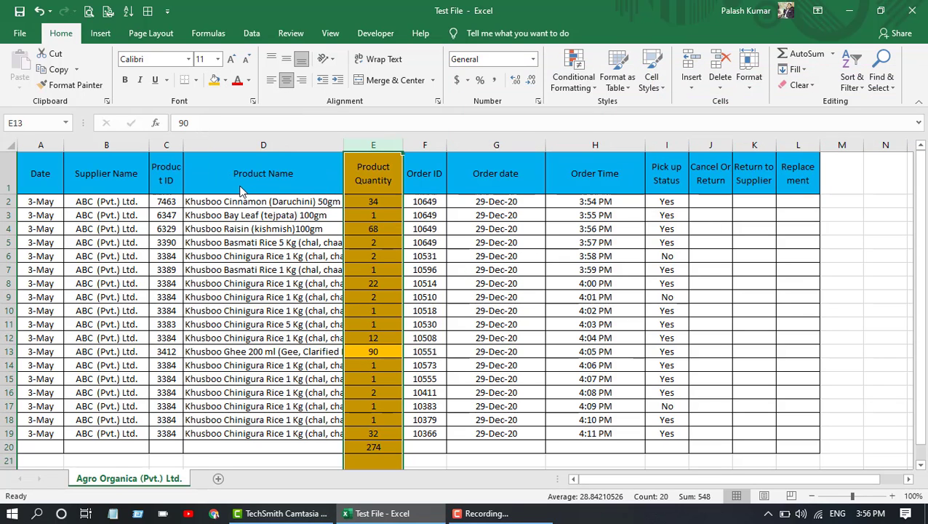
click(520, 237)
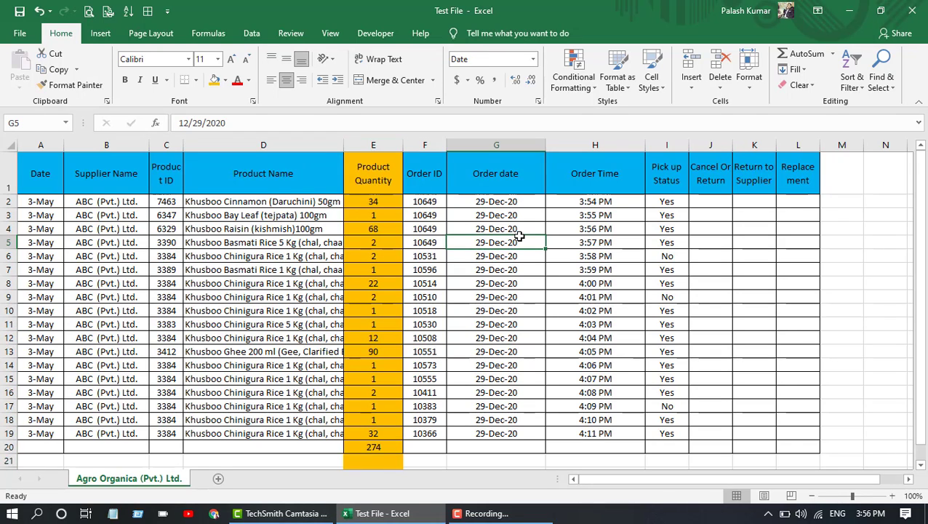
Step: Undo the orange fill on the Product Quantity column
key(ctrl+z)
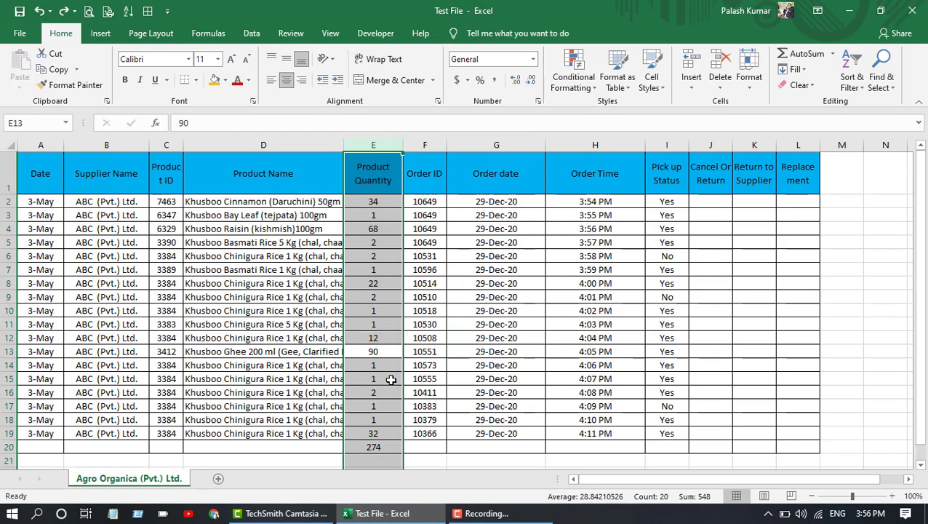
scroll(389, 238, down, 3)
scroll(385, 225, up, 3)
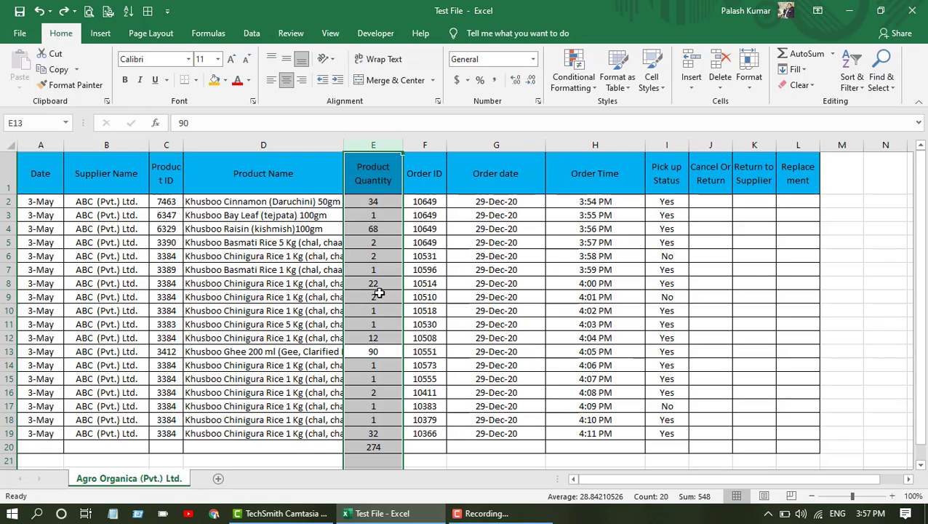
click(473, 336)
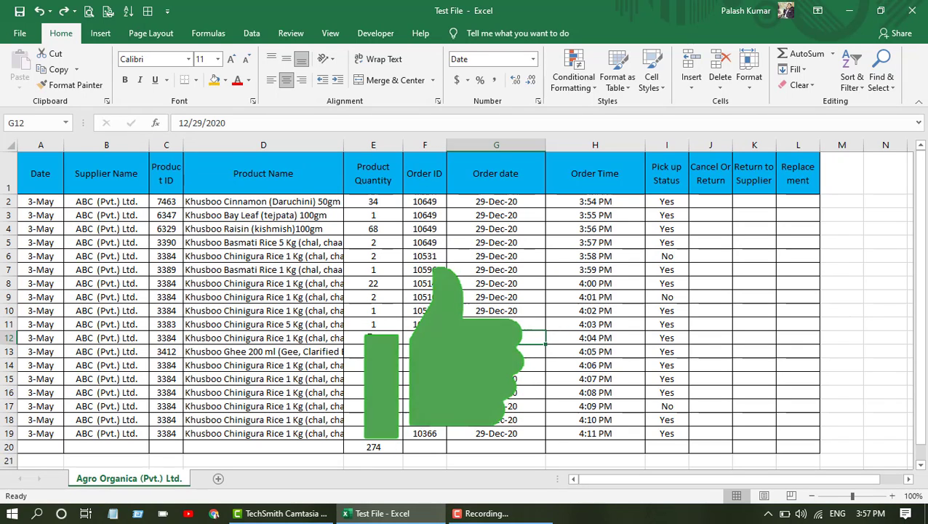
click(371, 338)
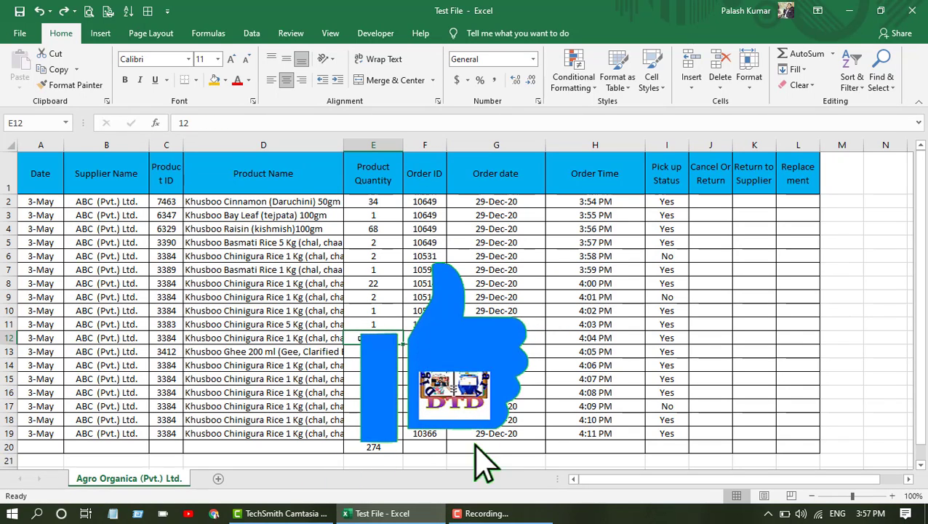
Step: Select the entire row 8 from its quantity cell and fill it with a light orange theme color
click(380, 286)
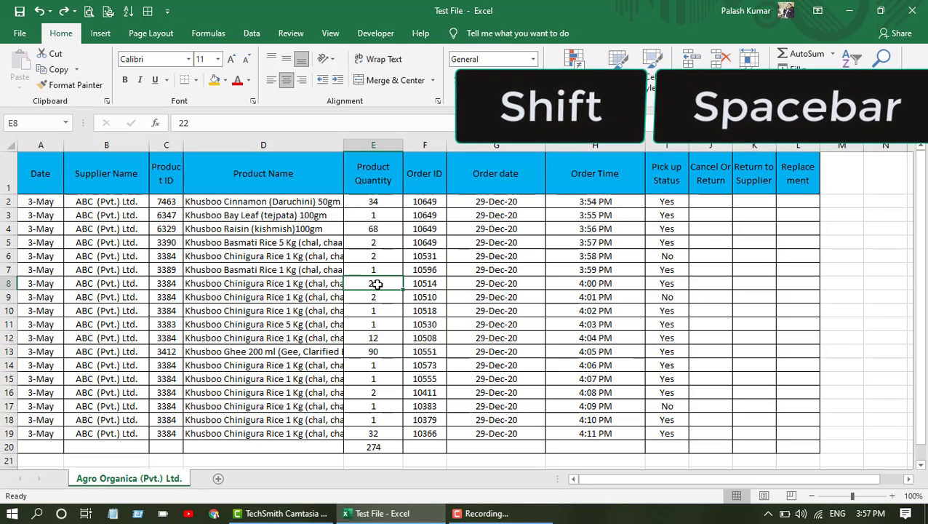
key(shift+space)
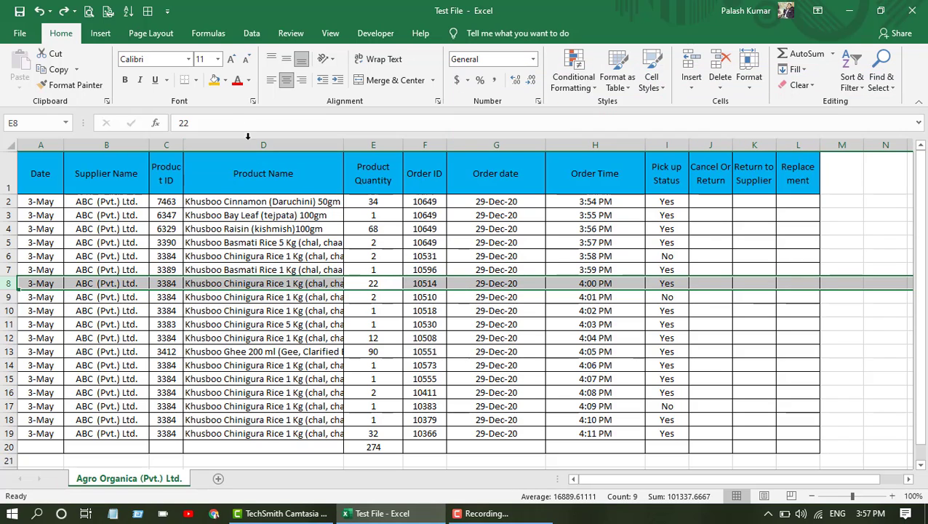
click(225, 81)
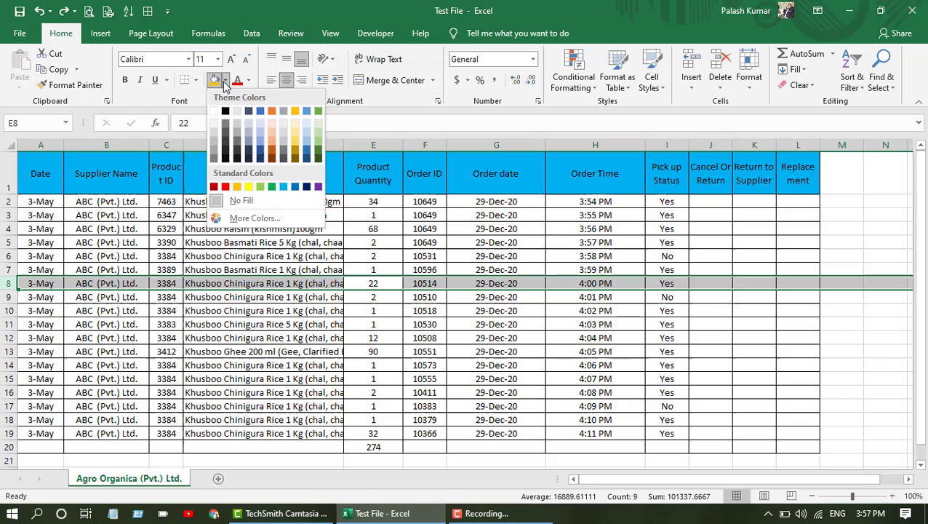
click(273, 130)
click(550, 364)
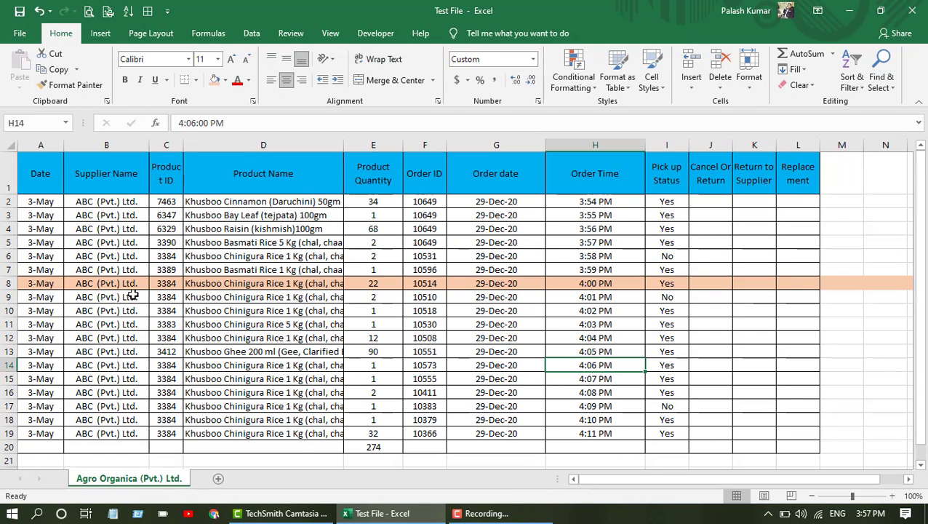
Step: Select the entire row 12 from its quantity cell, and release the selection
click(378, 337)
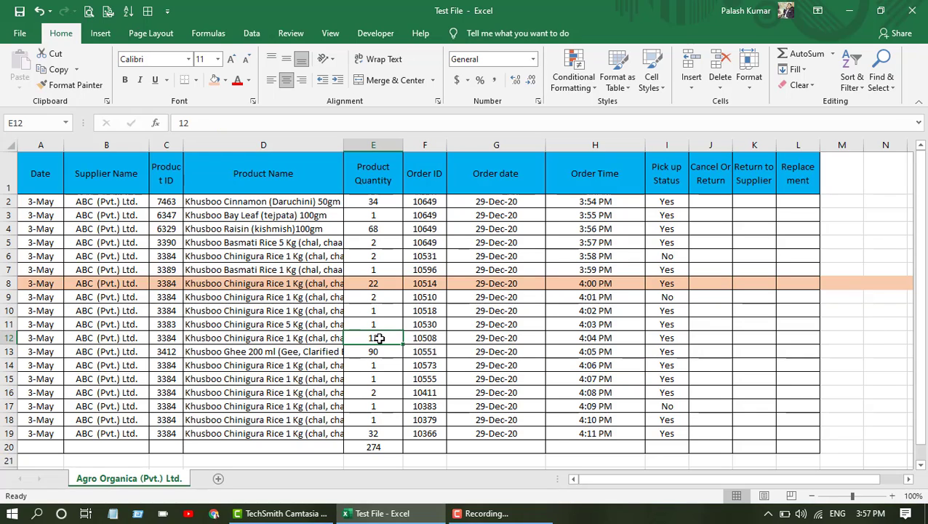
key(shift+space)
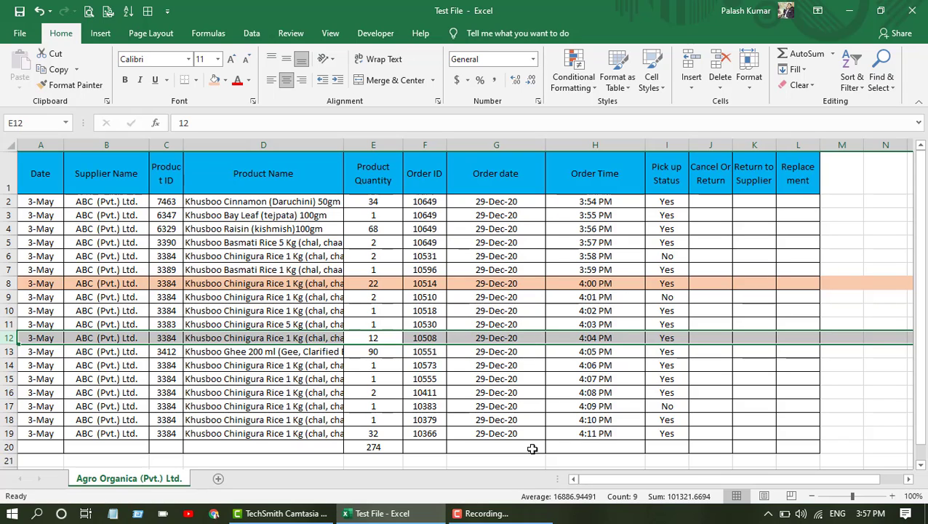
click(324, 283)
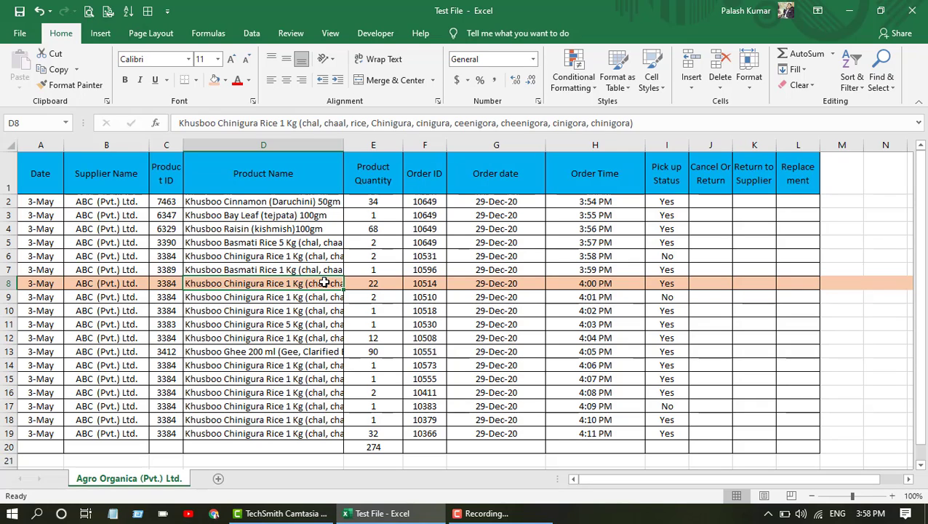
Step: Hide the Order date column from one of its cells and bring it back, twice in a row
click(498, 286)
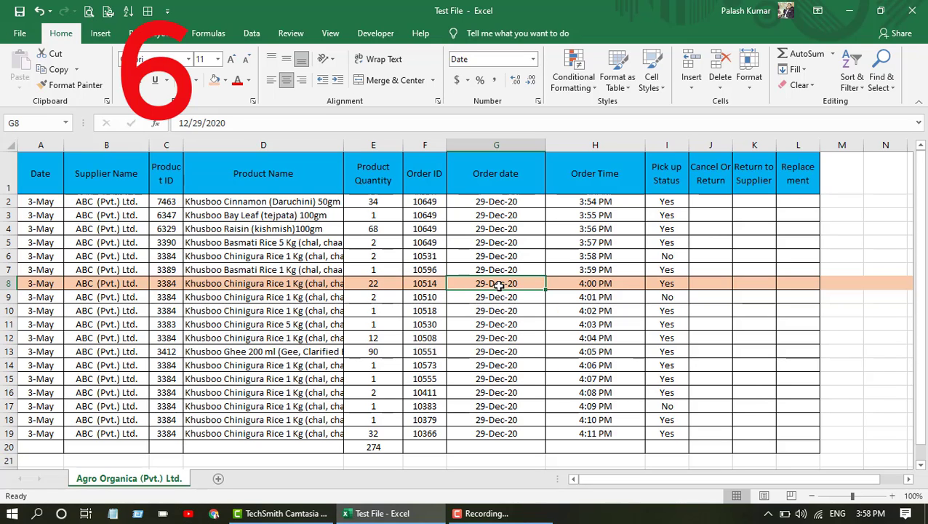
key(ctrl+0)
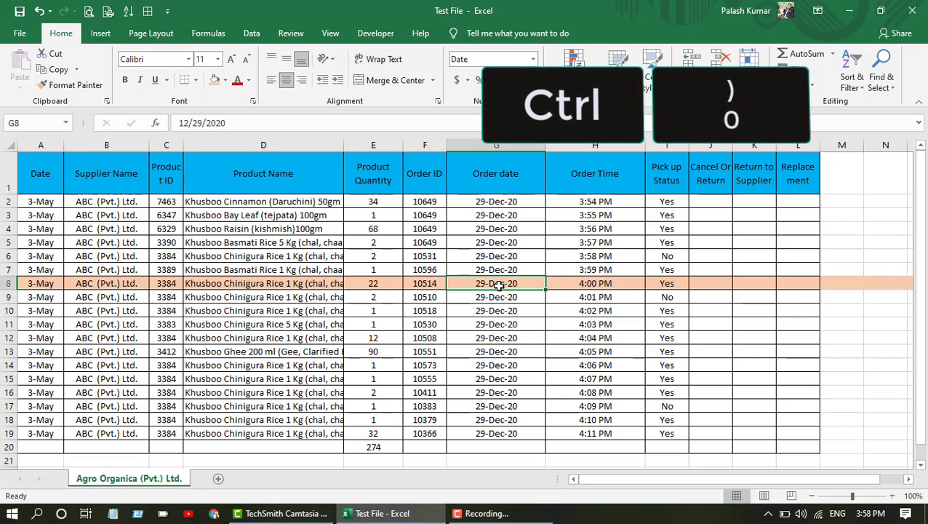
key(ctrl+0)
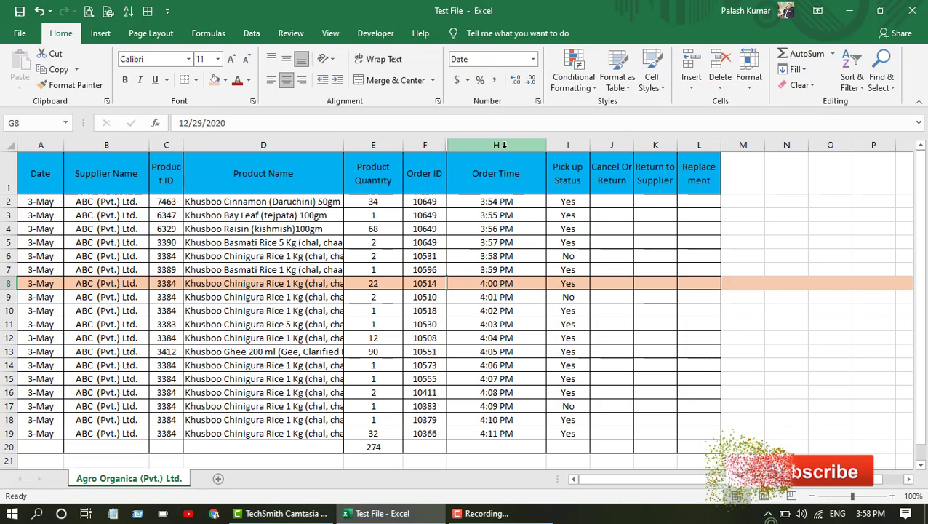
key(ctrl+shift+0)
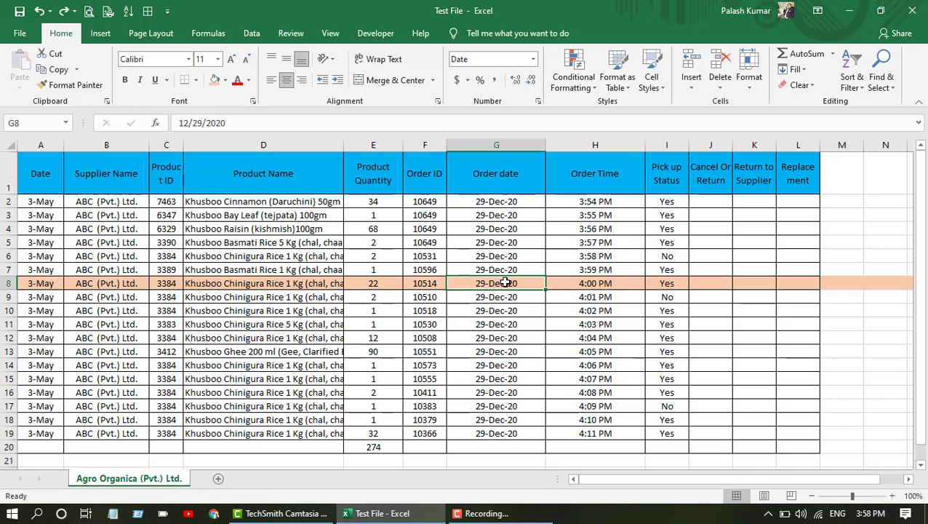
key(ctrl+0)
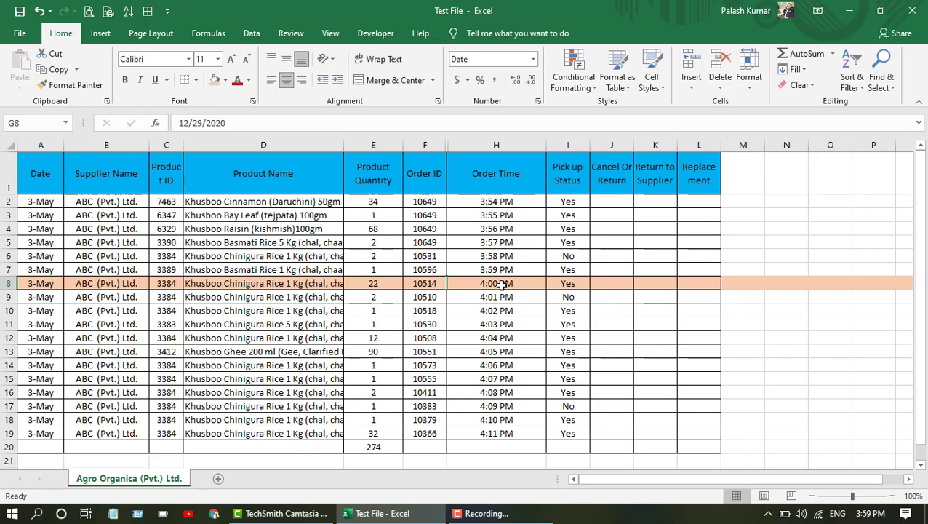
key(ctrl+z)
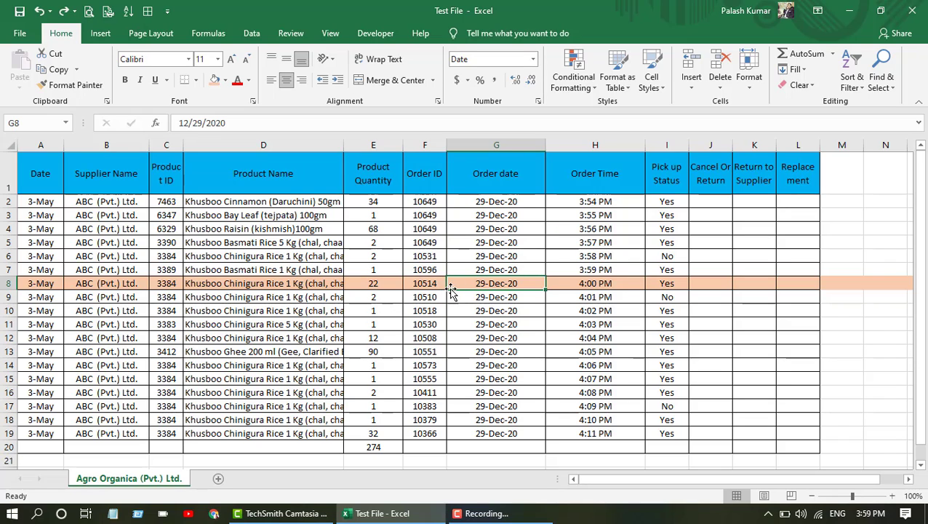
Step: Hide row 8 from its quantity cell and undo the hiding, twice in a row
click(381, 285)
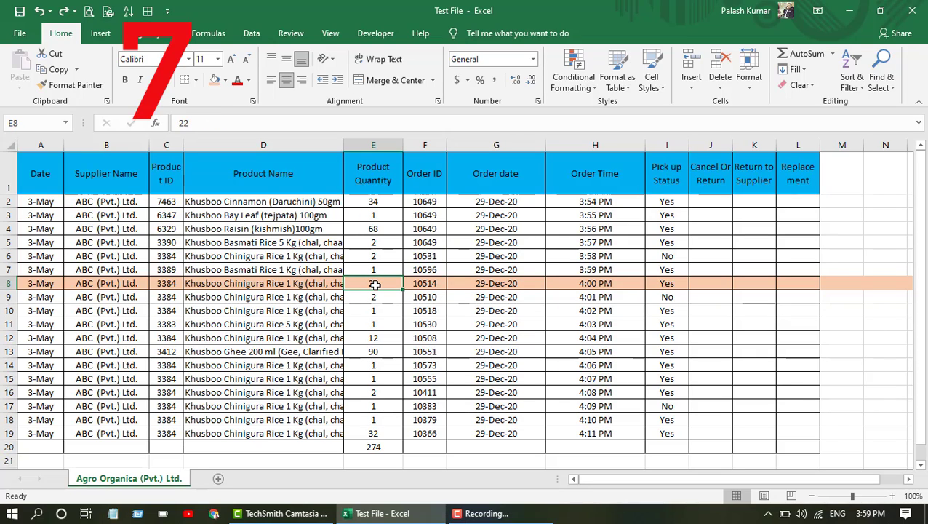
key(ctrl+9)
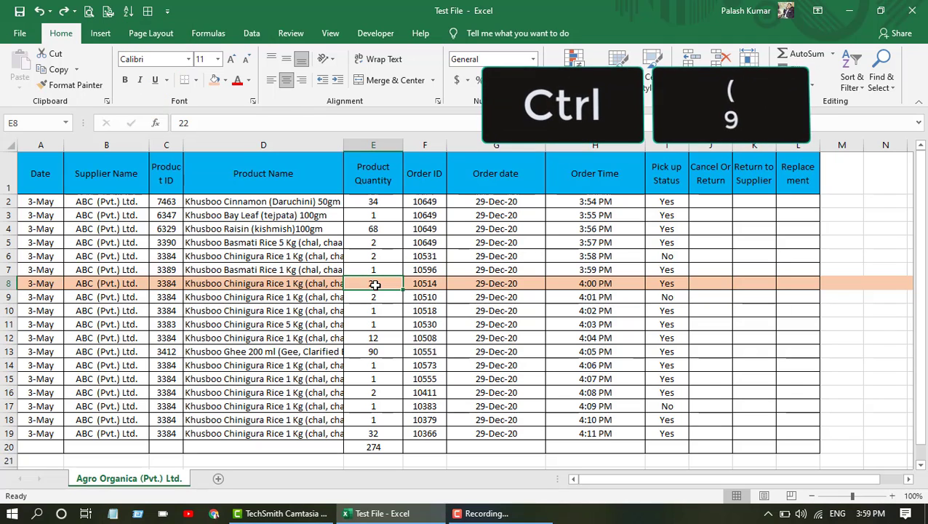
key(ctrl+9)
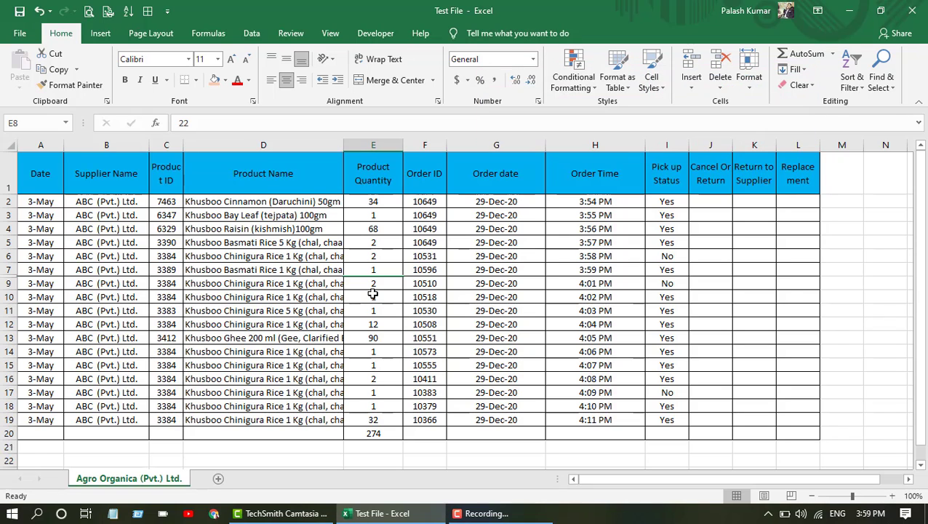
key(ctrl+z)
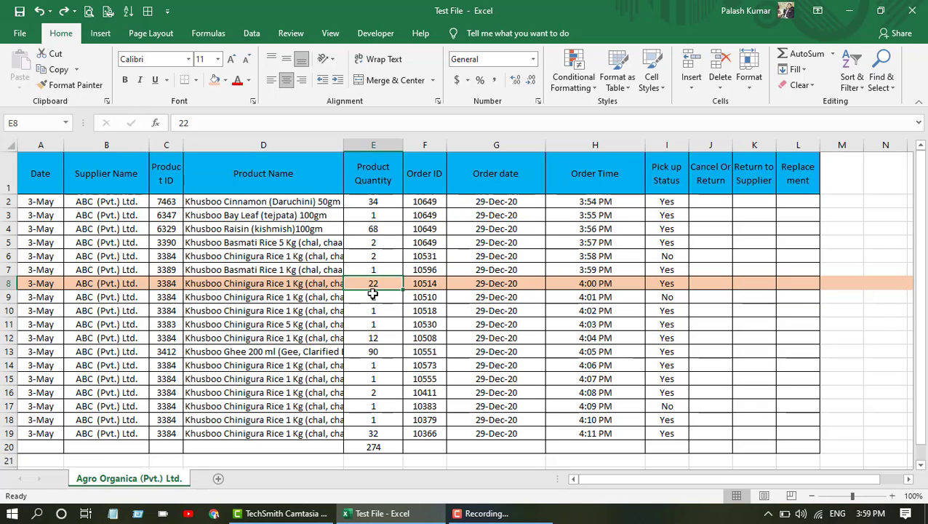
key(ctrl+9)
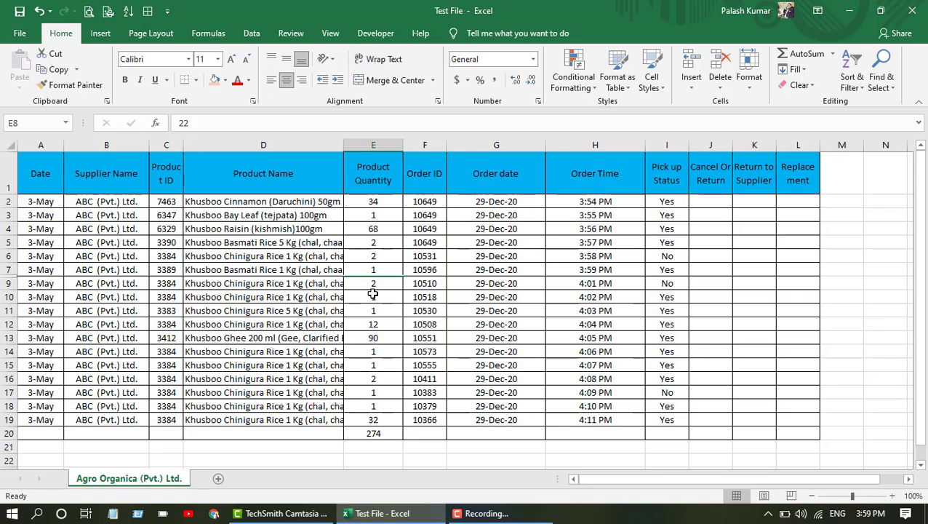
key(ctrl+z)
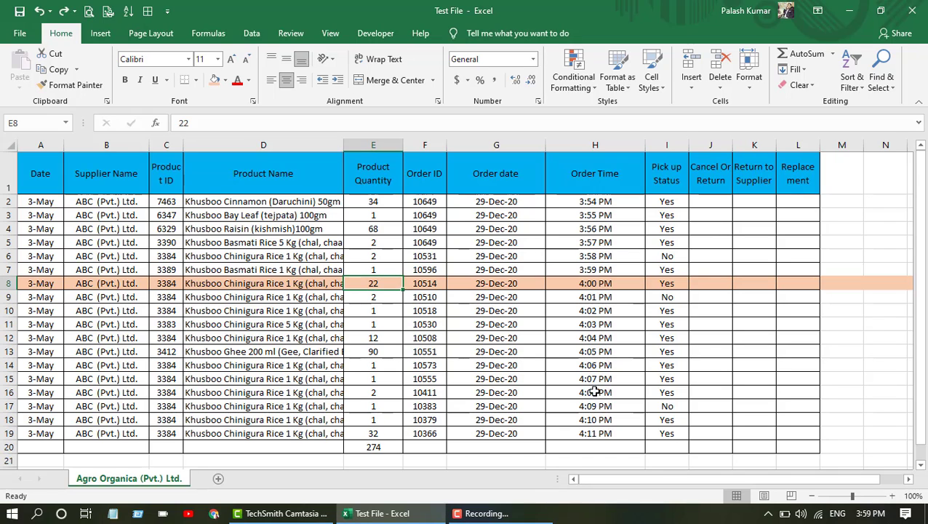
click(274, 173)
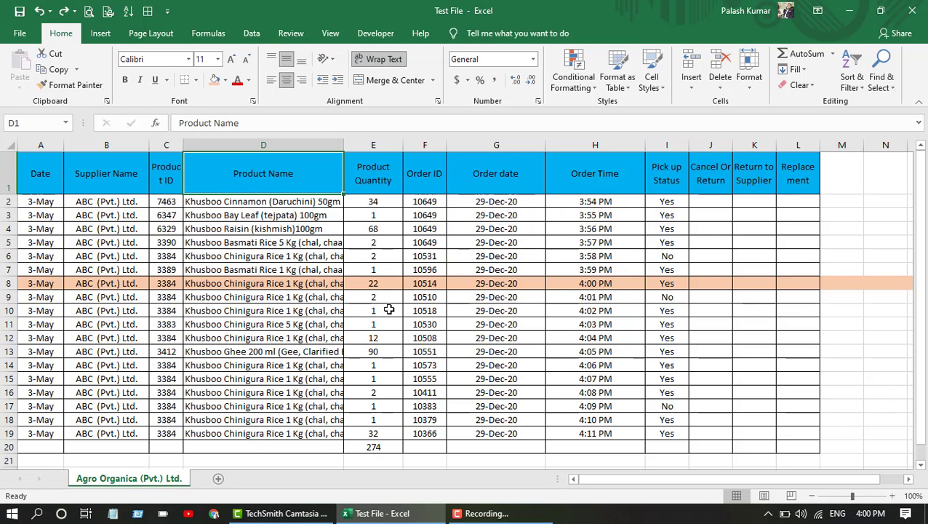
Step: Add filter controls to the order table's header row, starting from the Product Quantity heading
scroll(389, 306, down, 2)
scroll(384, 282, up, 2)
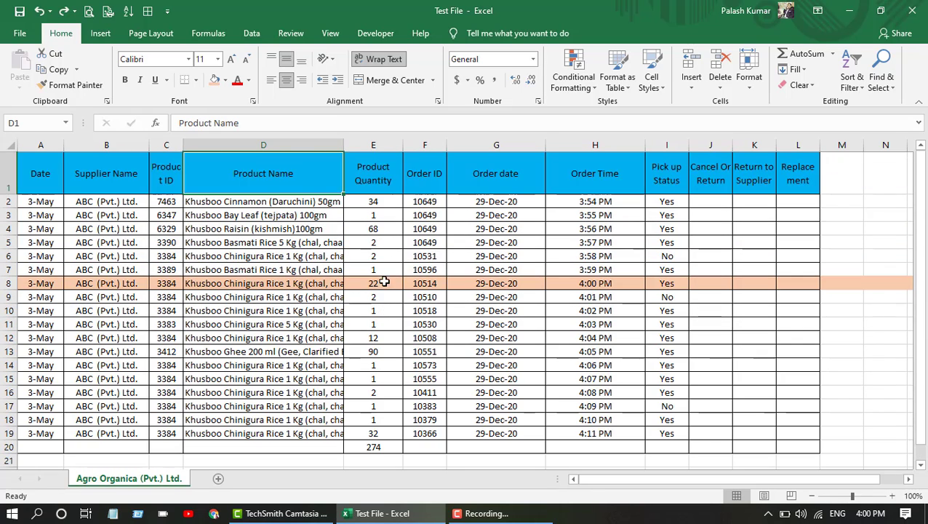
click(380, 175)
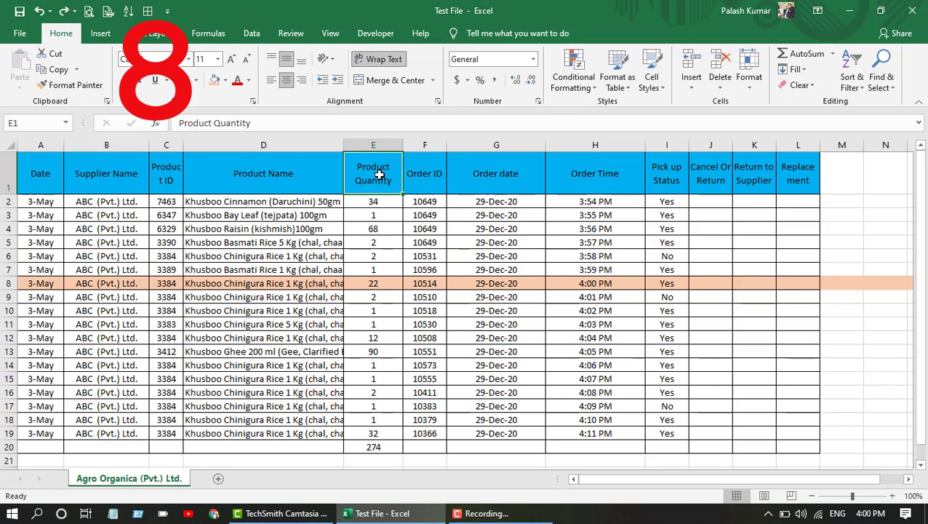
key(ctrl+shift+l)
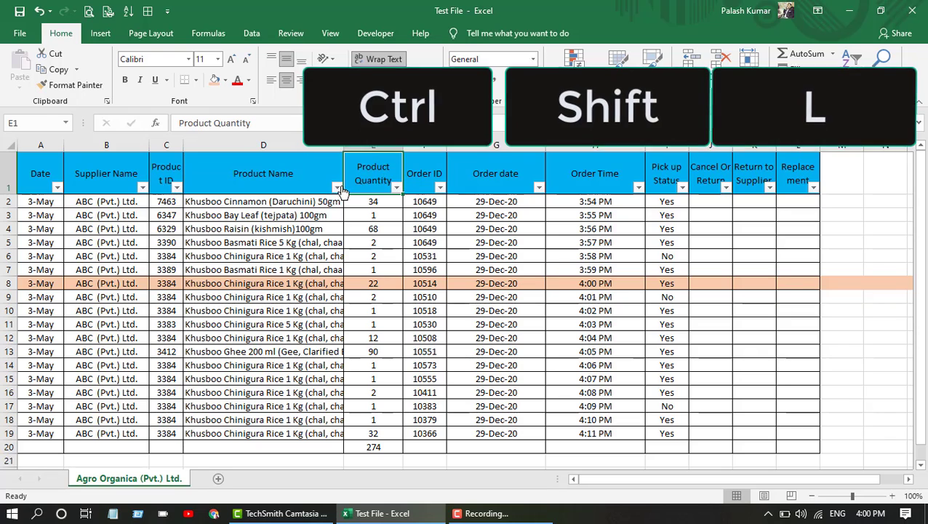
Step: Filter the Product Quantity column to show only the rows with a quantity of 2
click(396, 188)
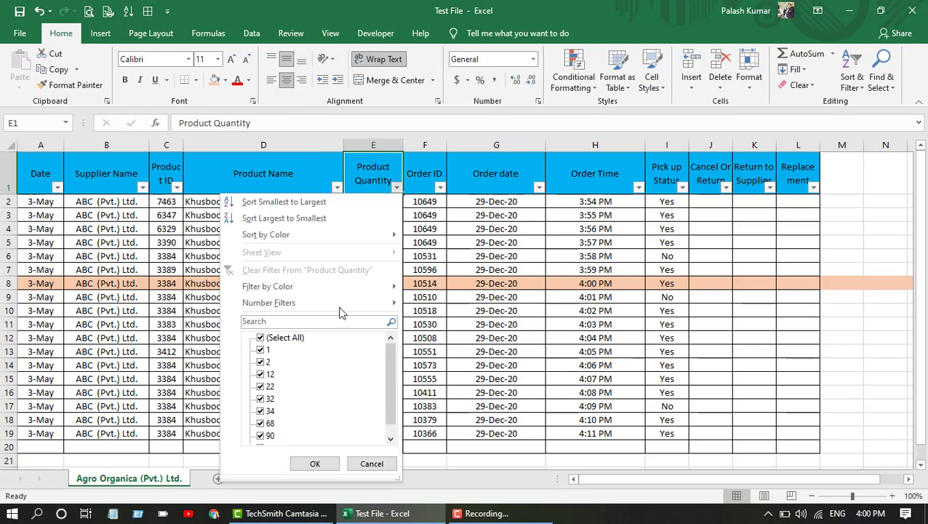
drag(389, 416, 389, 429)
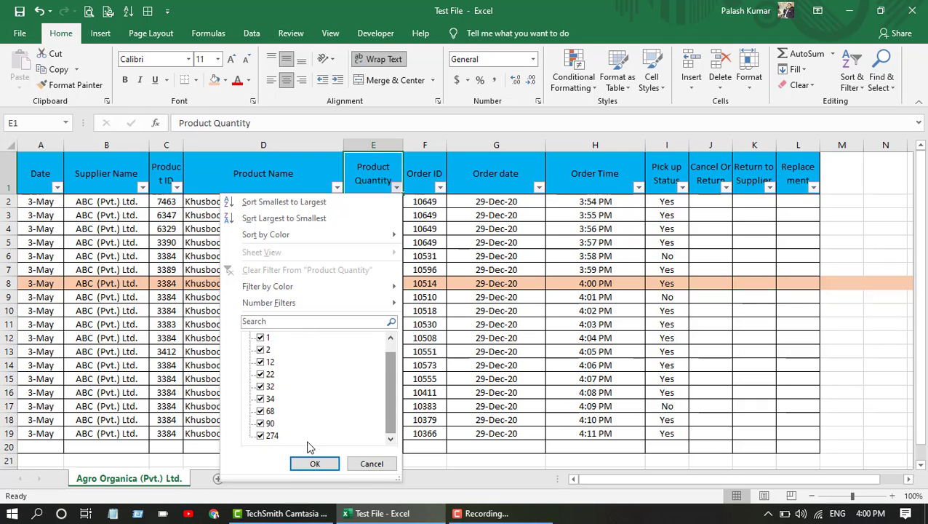
drag(389, 399, 389, 381)
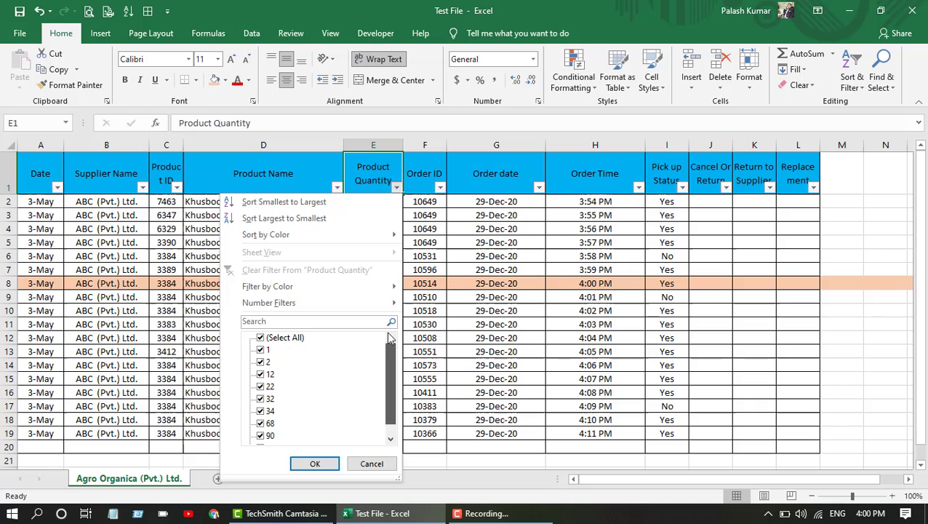
click(281, 339)
click(263, 362)
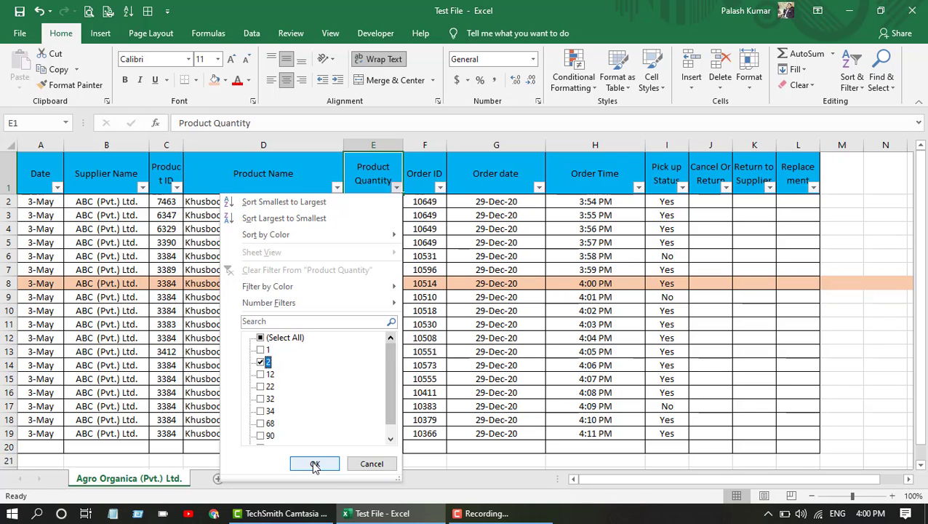
click(315, 464)
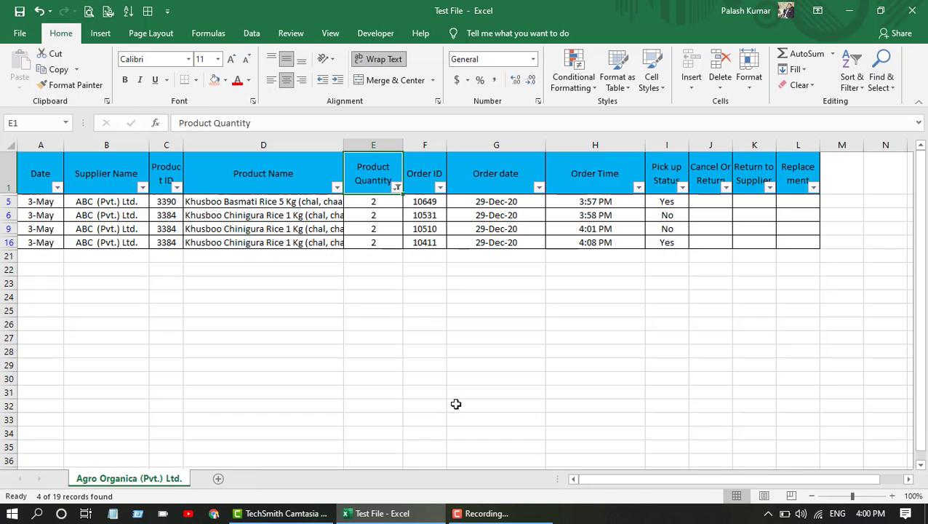
Step: Include all values in the Product Quantity filter again and select the empty cell M11 outside the table
click(396, 187)
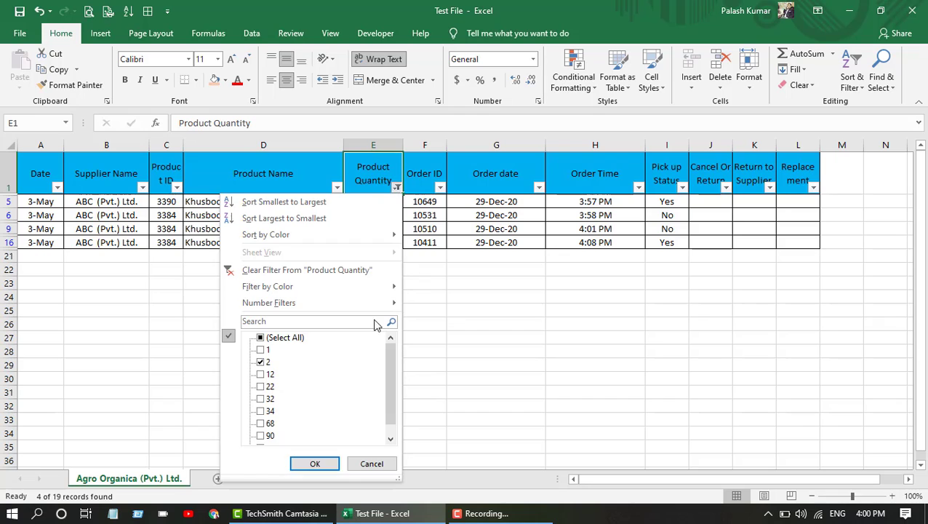
click(280, 342)
click(315, 463)
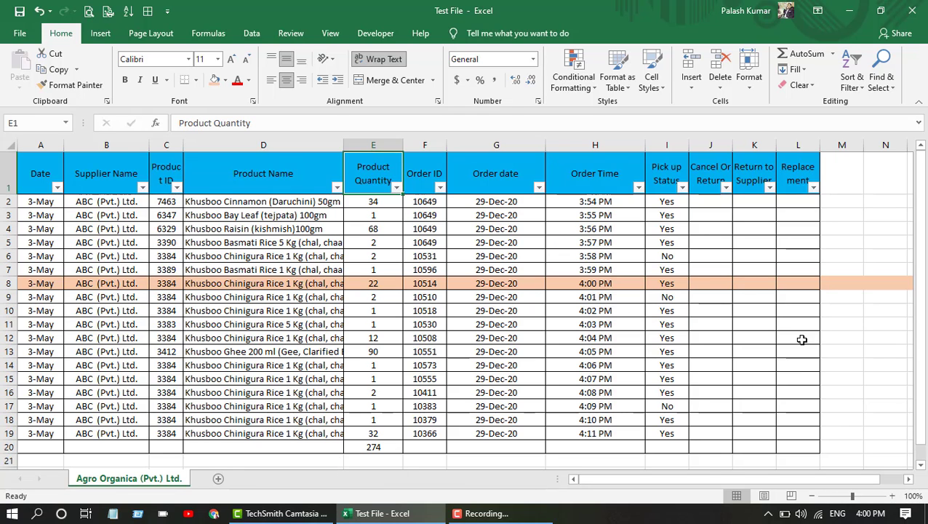
click(845, 322)
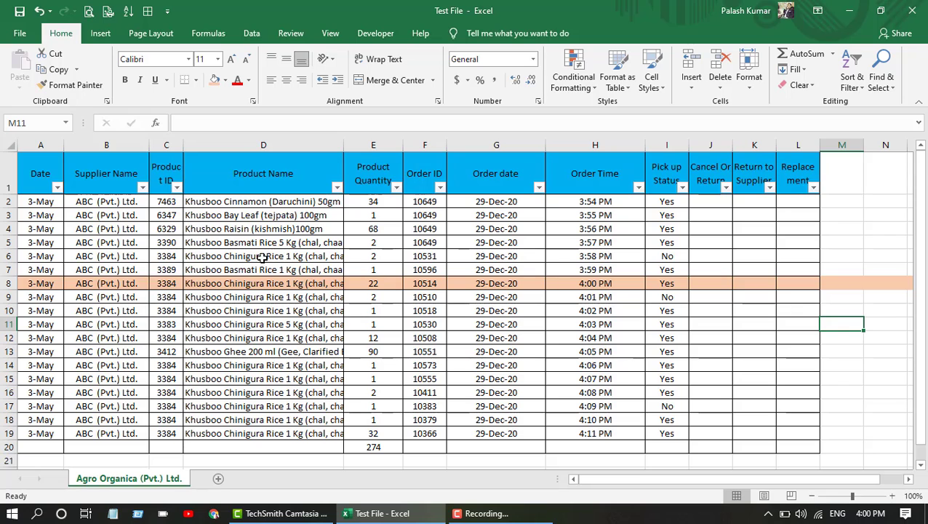